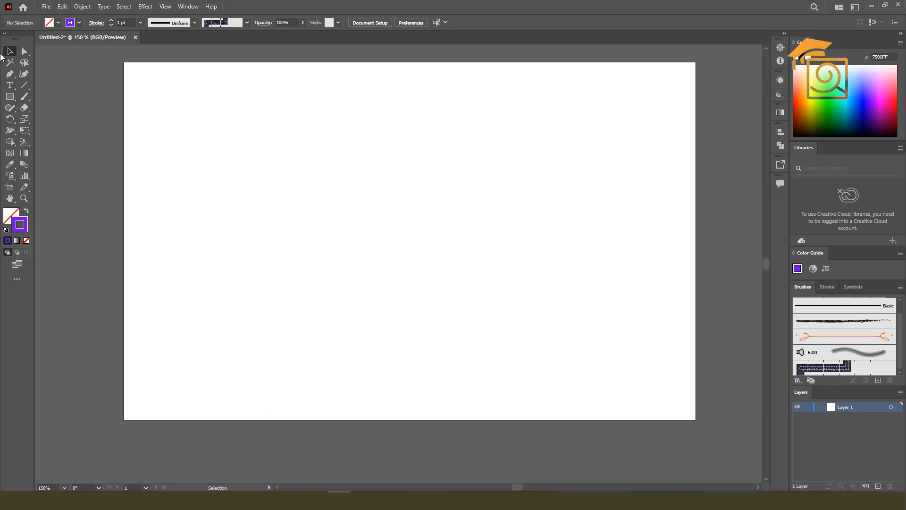
- Draw a spiral about 2.49 in wide and 2.24 in high on the upper part of the artboard
key("backslash")
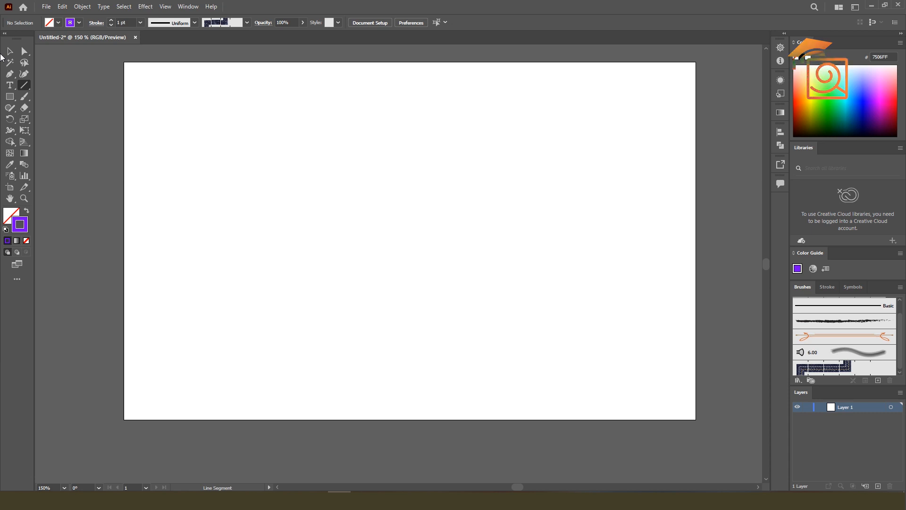
left_click(25, 87)
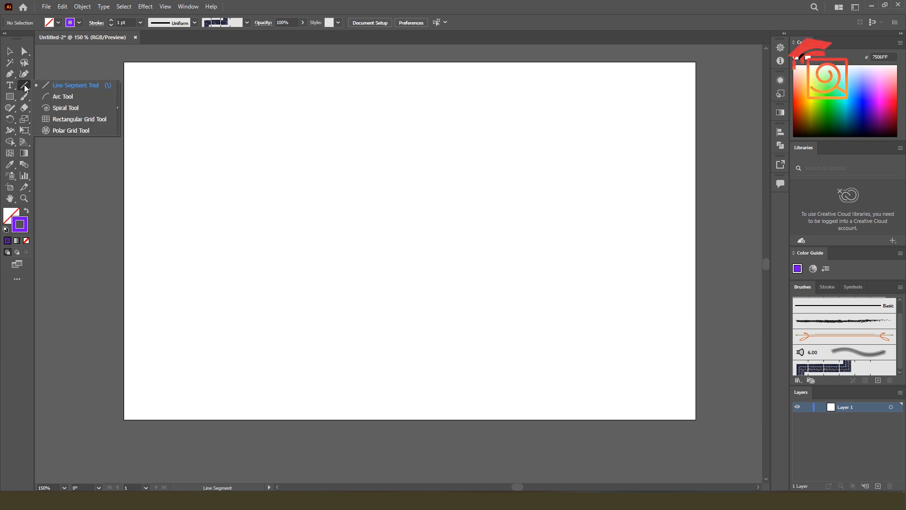
left_click(79, 110)
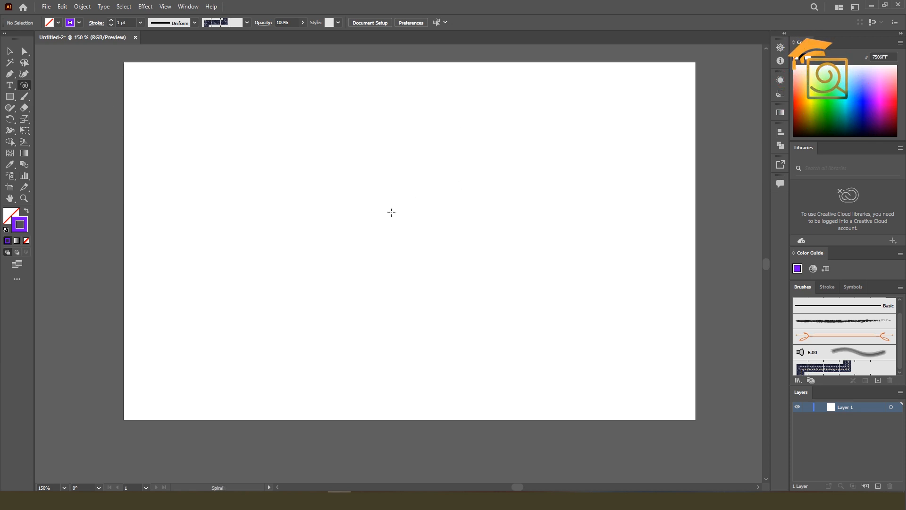
scroll(391, 212, "up", 1)
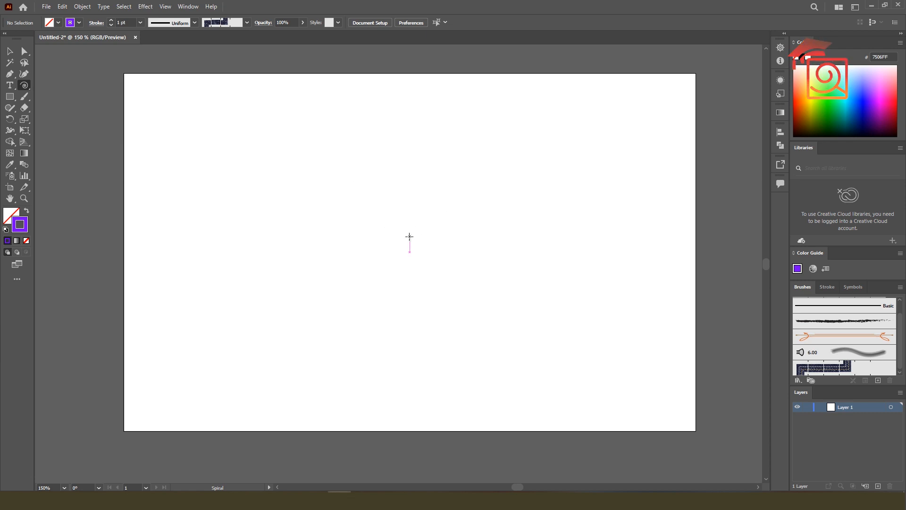
left_click_drag(409, 236, 411, 256)
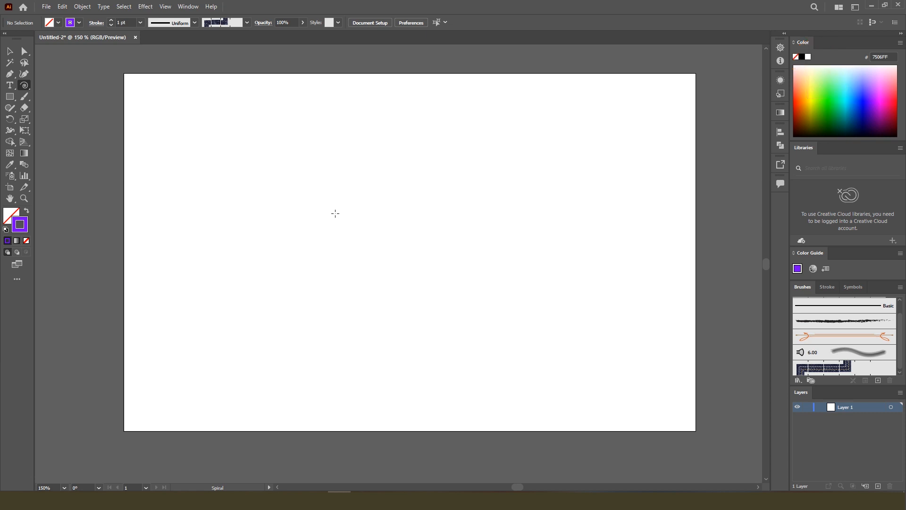
mouse_move(343, 204)
left_mouse_down()
mouse_move(473, 259)
mouse_move(360, 175)
mouse_move(507, 263)
mouse_move(445, 164)
mouse_move(332, 149)
mouse_move(491, 178)
mouse_move(390, 142)
mouse_move(437, 178)
mouse_move(380, 160)
mouse_move(429, 165)
left_mouse_up()
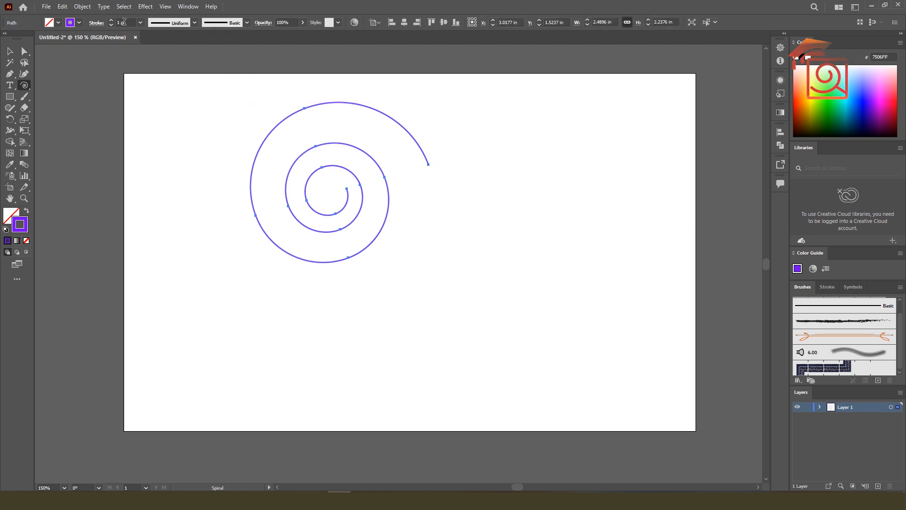
- Turn on a dashed line for the spiral's stroke with a first dash length of 1 pt
left_click(96, 23)
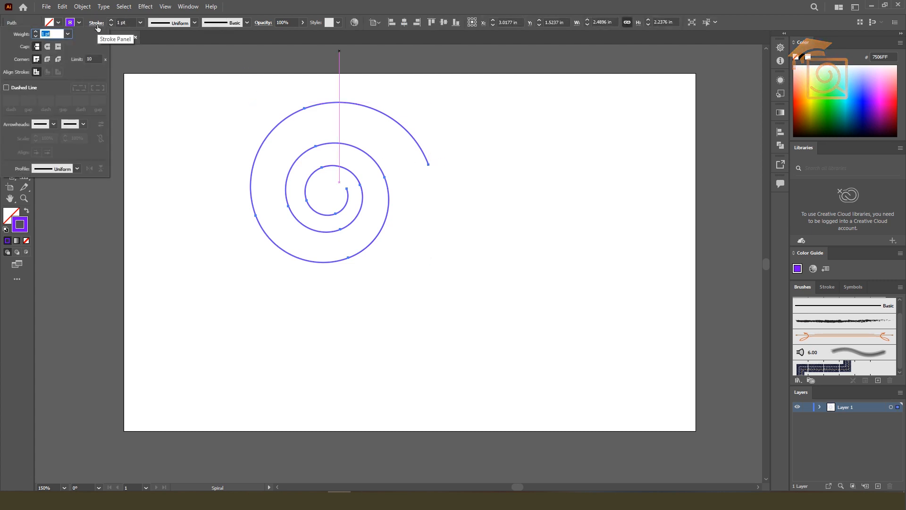
left_click(7, 87)
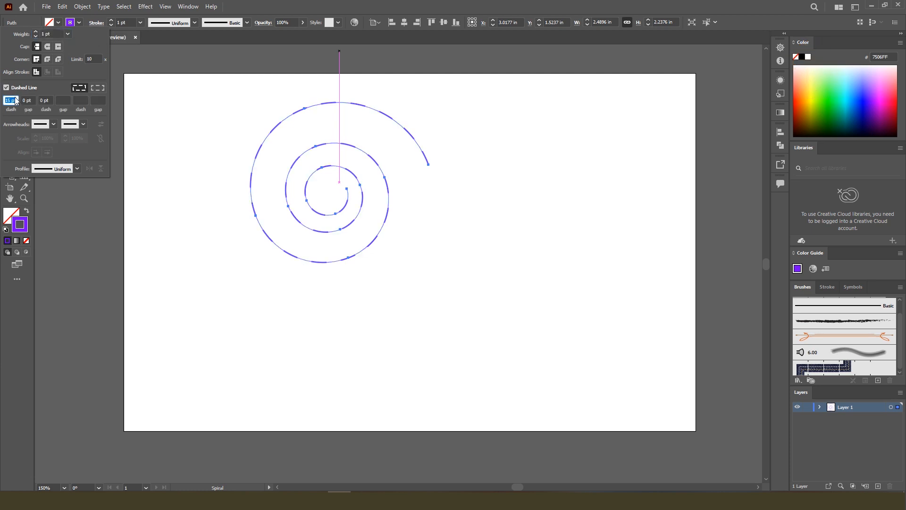
type("1")
key("Return")
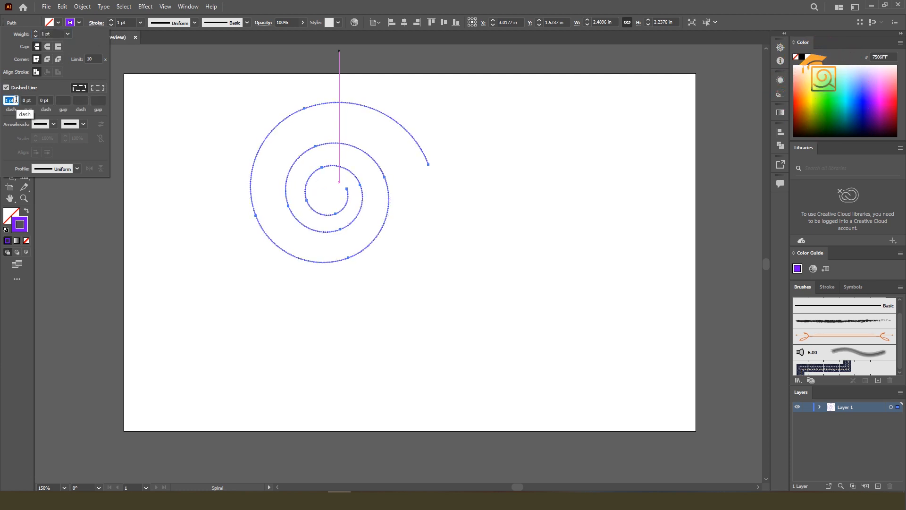
- Increase the dashed spiral's stroke weight to 10 pt
left_click(111, 20)
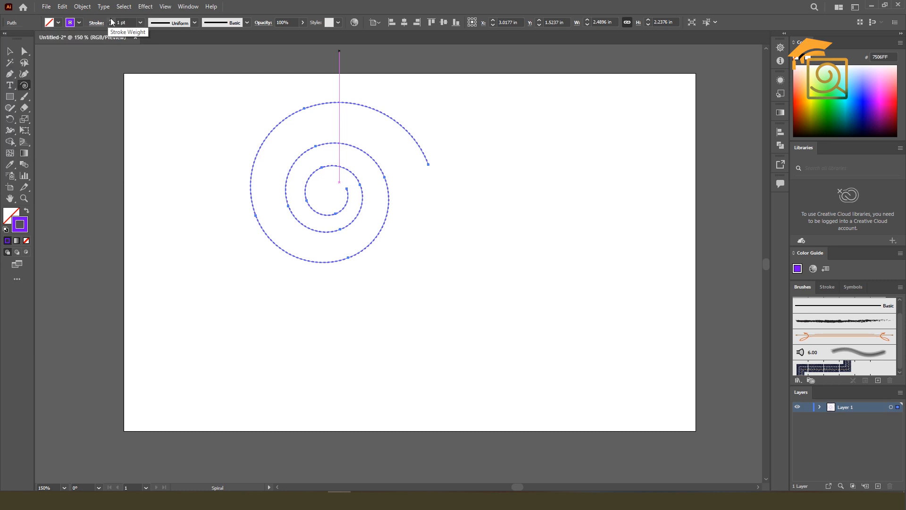
left_click(111, 20)
left_click(111, 20)
left_click(111, 19)
left_click(111, 19)
left_click(112, 19)
left_click(112, 20)
left_click(111, 20)
left_click(111, 19)
left_click(111, 20)
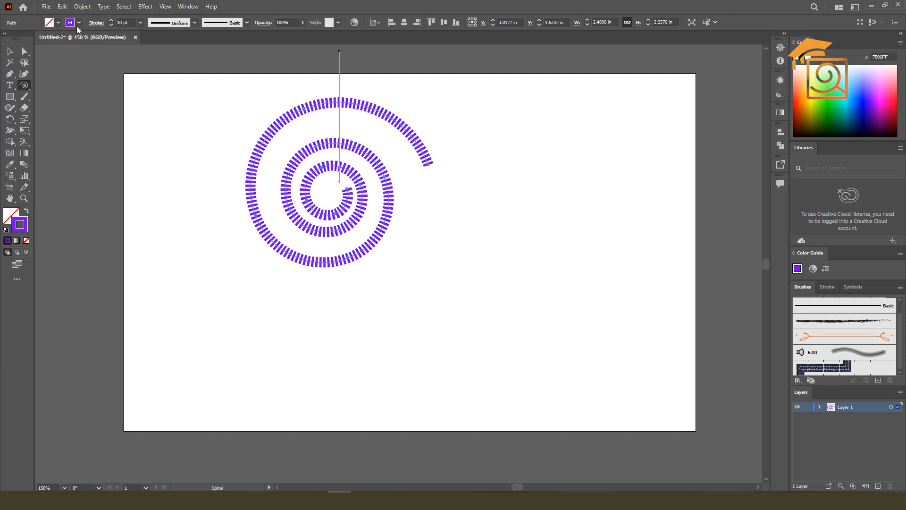
- Apply round caps to the spiral's stroke and lengthen its first dash to 18 pt
left_click(92, 26)
left_click(48, 46)
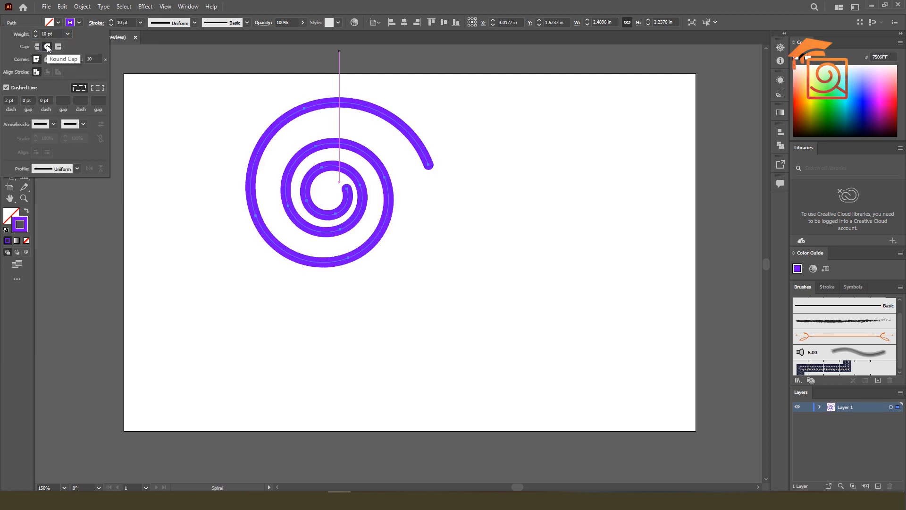
scroll(11, 101, "up", 15)
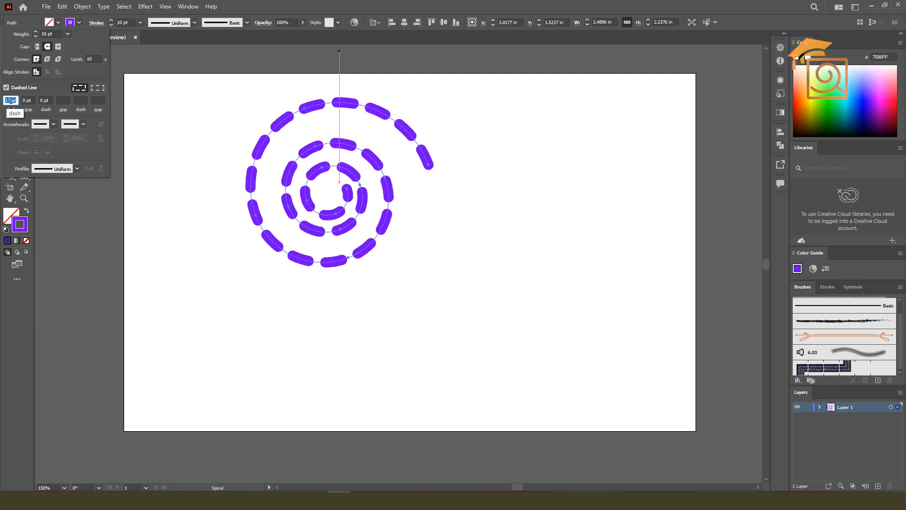
scroll(11, 101, "up", 1)
- Try a wider first gap and a longer second dash on the spiral's stroke, and reset both to 0 pt
scroll(31, 100, "up", 4)
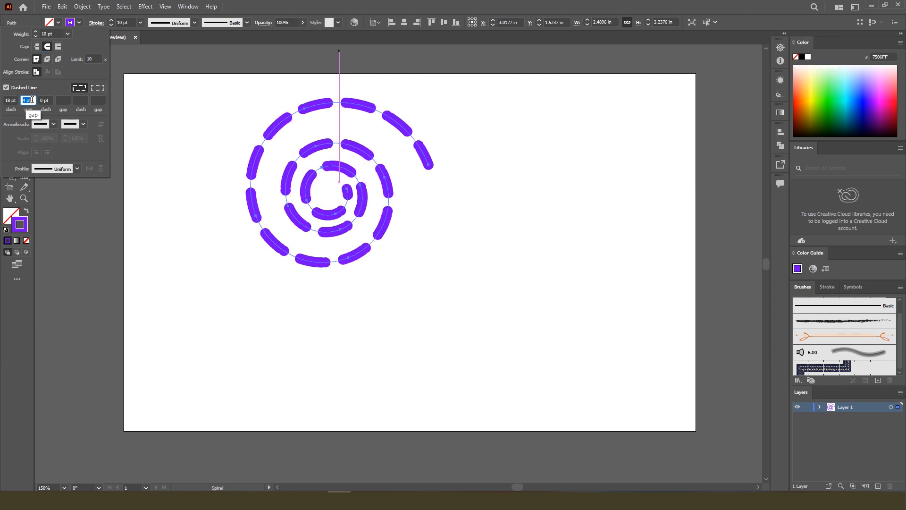
scroll(31, 100, "up", 4)
scroll(44, 101, "up", 1)
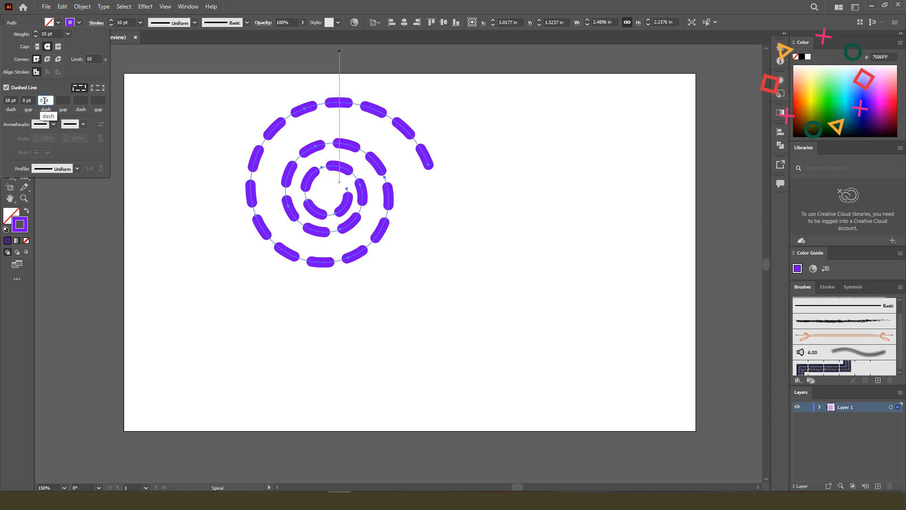
scroll(44, 100, "up", 2)
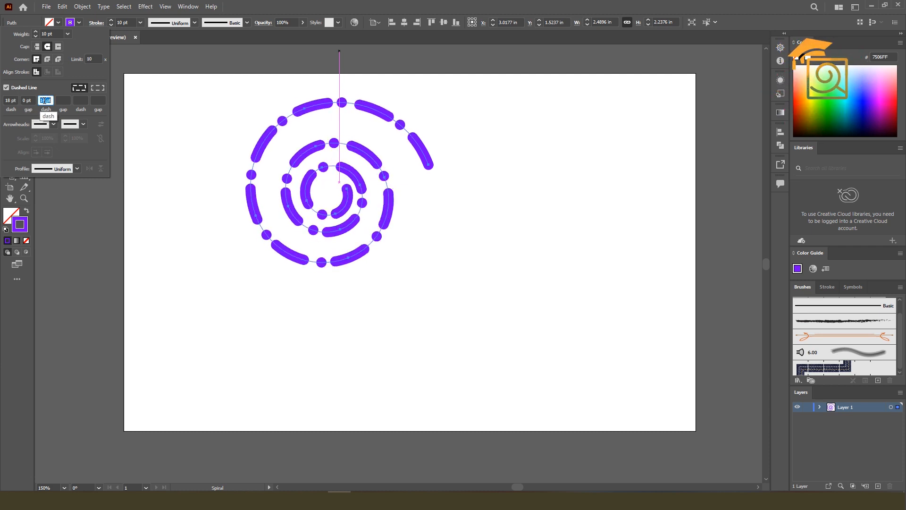
scroll(45, 100, "up", 2)
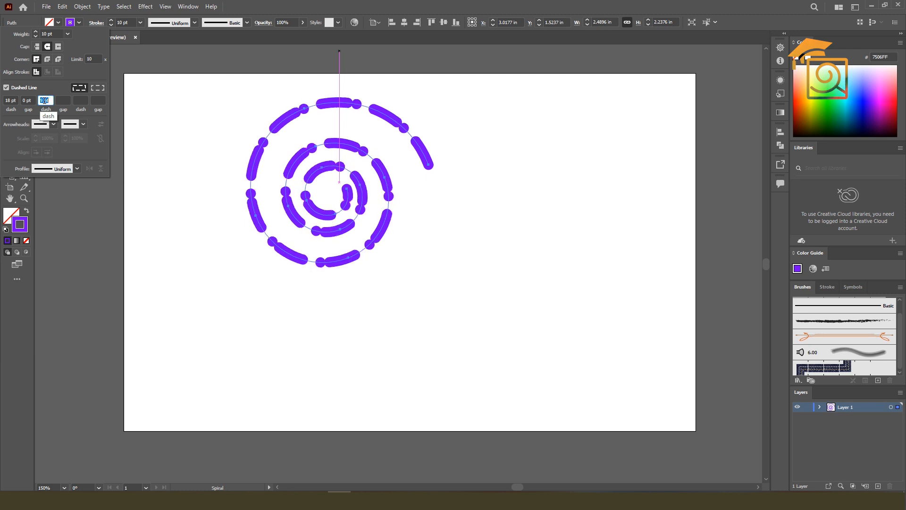
type("0")
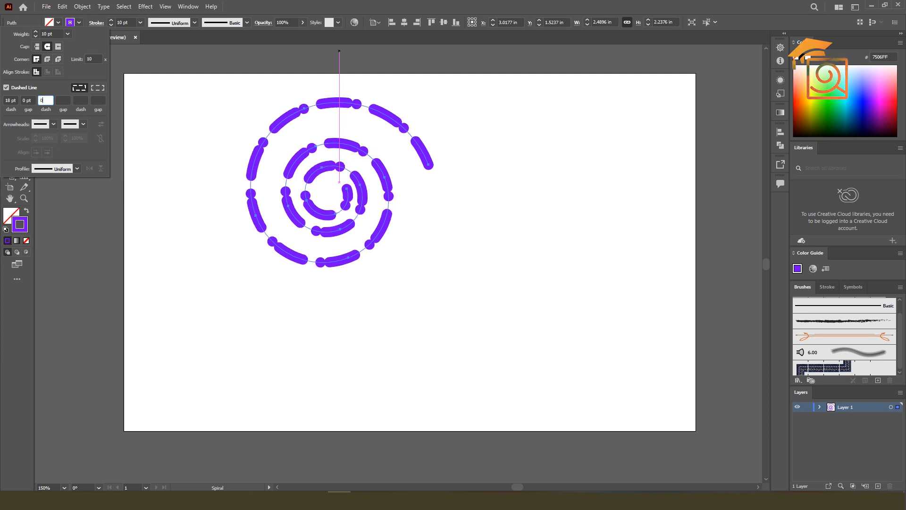
- Reduce the dashed spiral's stroke weight to 4 pt
left_click(10, 100)
left_click(37, 36)
left_click(37, 36)
left_click(37, 36)
left_click(37, 36)
left_click(37, 36)
left_click(37, 36)
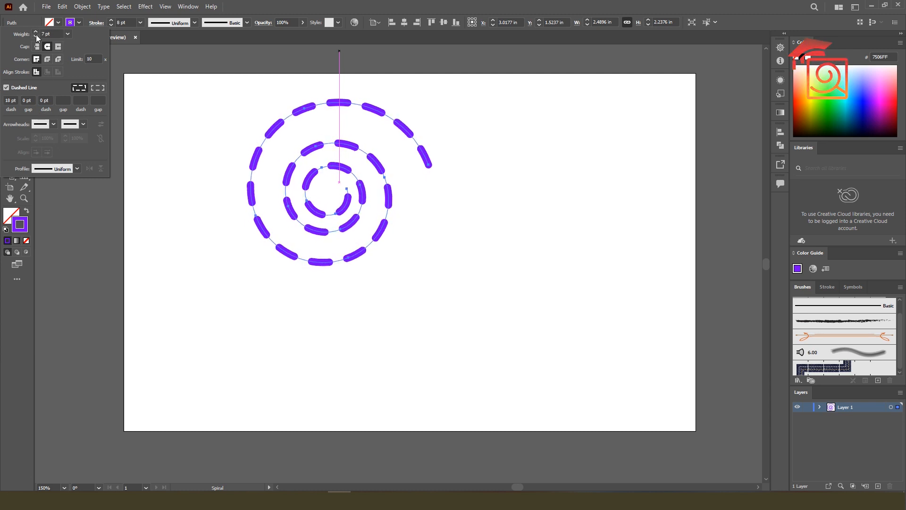
- Set the spiral's first dash length to 3 pt and its first gap to 13 pt
left_click(15, 100)
scroll(14, 99, "up", 15)
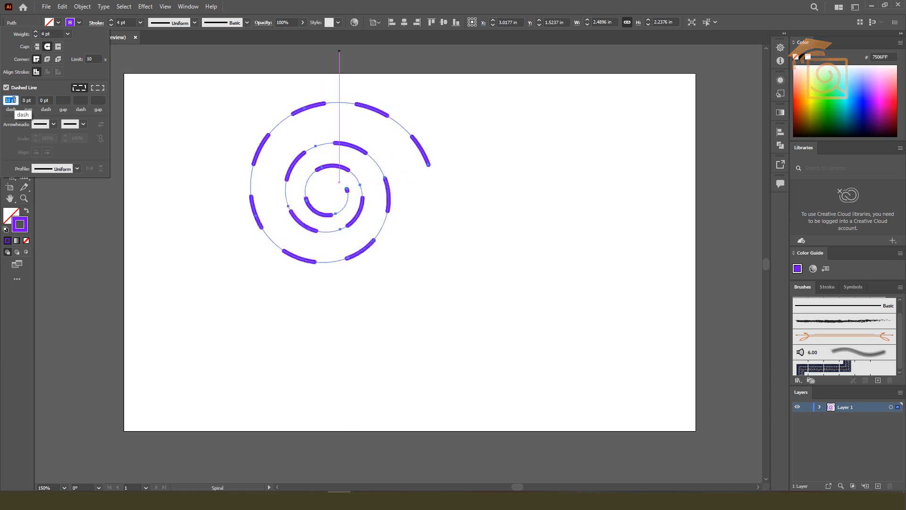
scroll(14, 100, "down", 20)
scroll(14, 99, "down", 7)
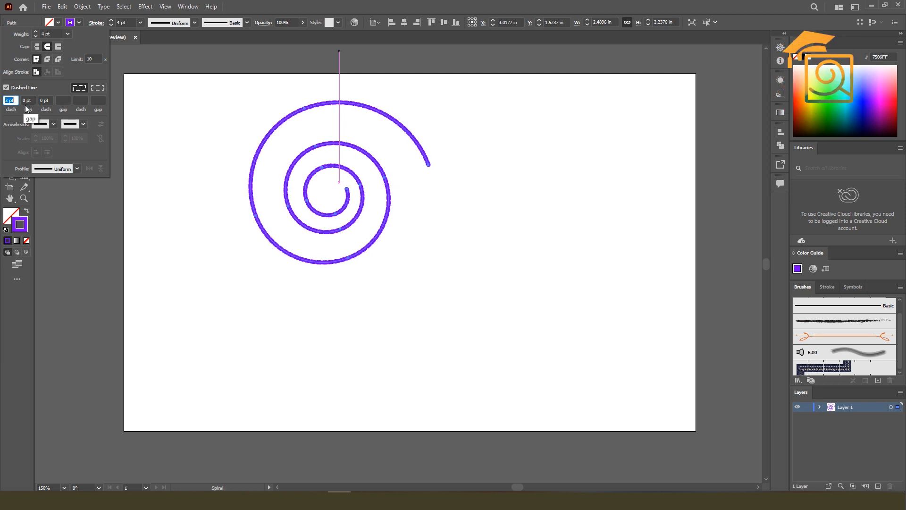
left_click(27, 100)
scroll(28, 98, "up", 3)
scroll(28, 98, "up", 11)
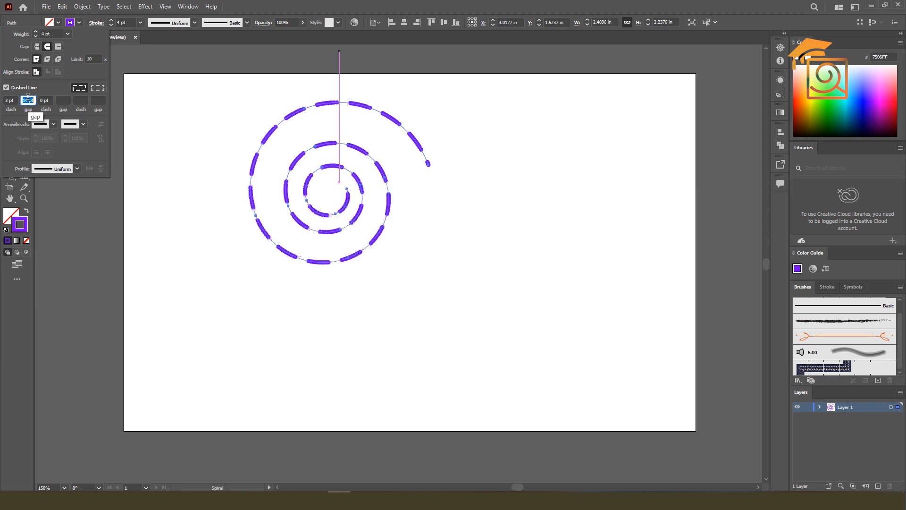
scroll(28, 97, "down", 1)
- Lengthen the spiral's first dash to 15 pt for a dash-and-dot pattern, and deselect the spiral
left_click(15, 100)
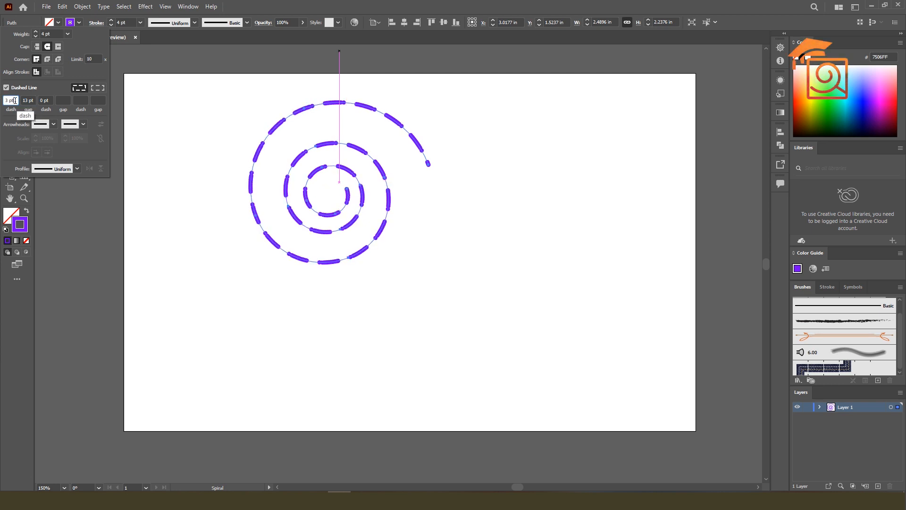
scroll(14, 100, "up", 1)
scroll(15, 100, "up", 11)
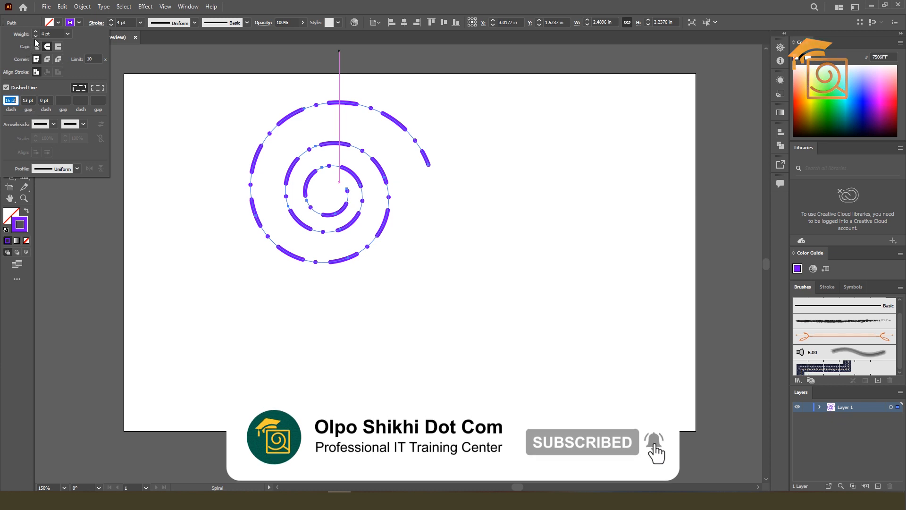
left_click(285, 9)
key("v")
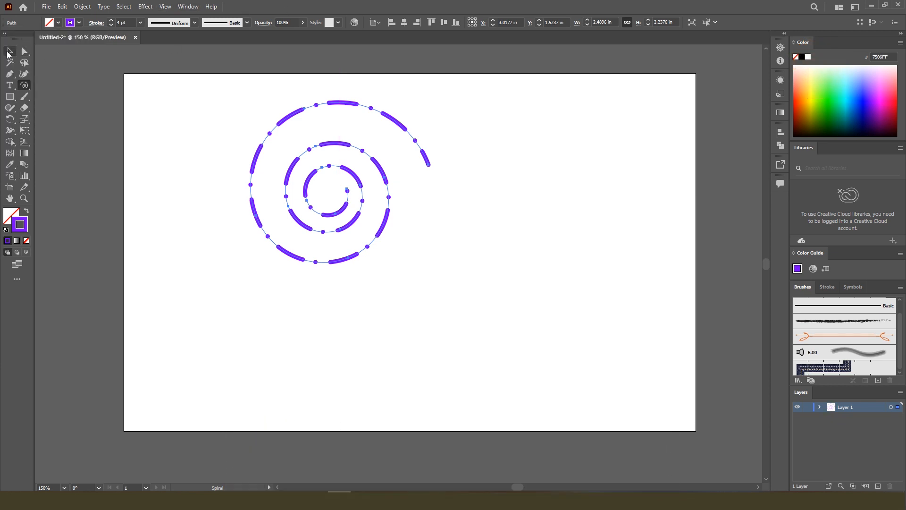
left_click(493, 176)
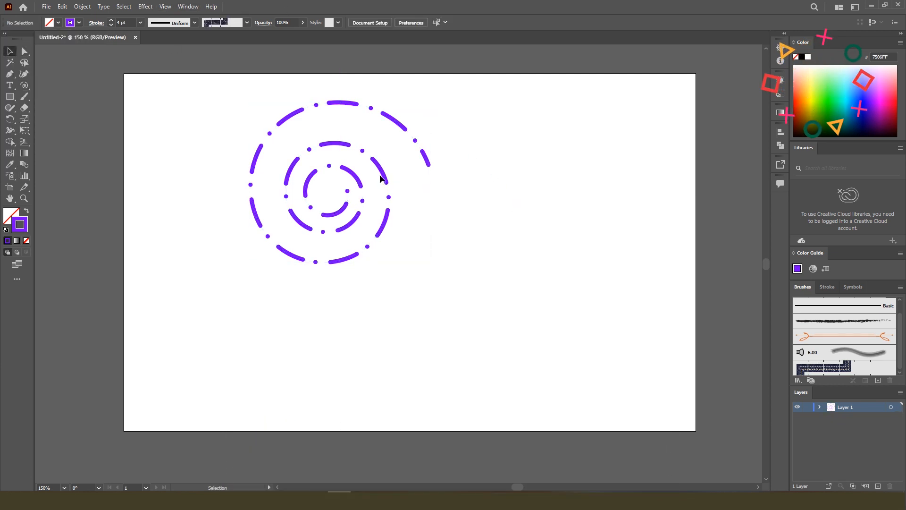
- Move the spiral to the artboard's upper-left area and duplicate it into two touching rows of three spirals
key("ctrl+shift+z")
left_click_drag(310, 162, 472, 165)
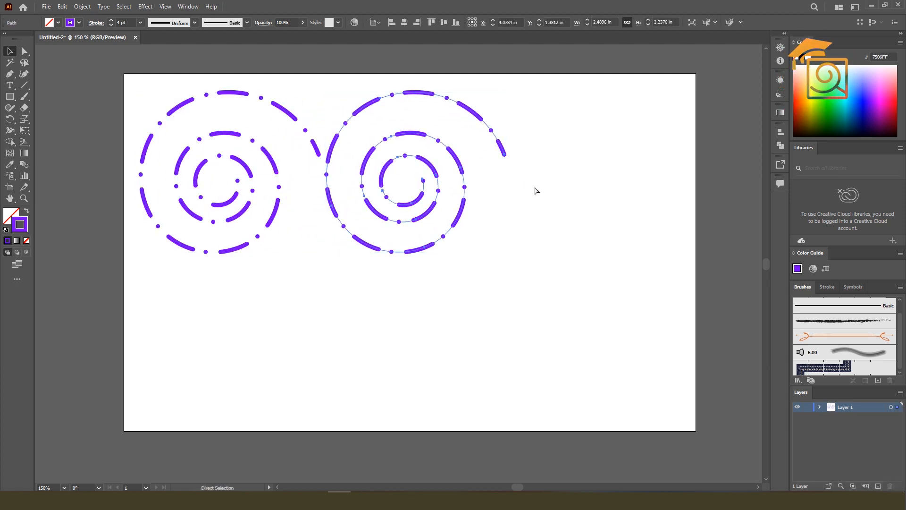
key("ctrl+d")
left_click_drag(198, 121, 590, 286)
left_click_drag(517, 195, 530, 354)
left_click(480, 239)
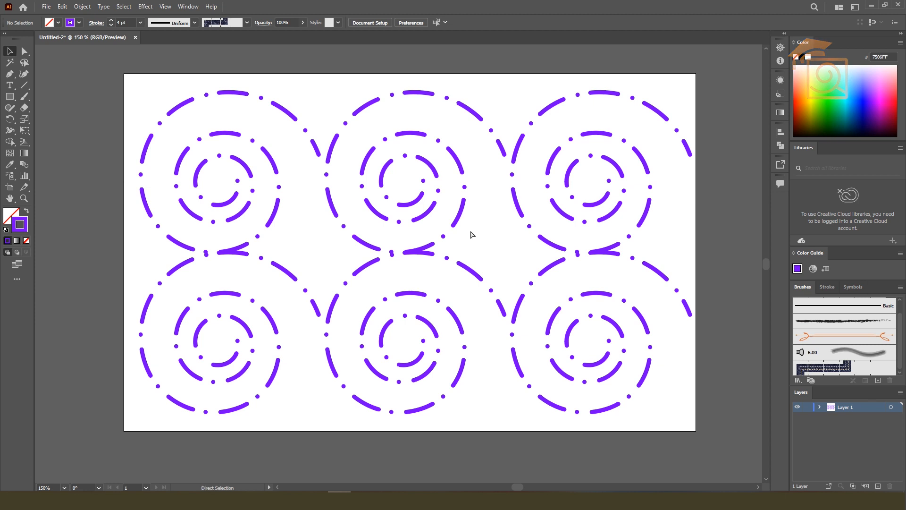
- Delete all six dashed spirals from the artboard
left_click_drag(161, 96, 599, 373)
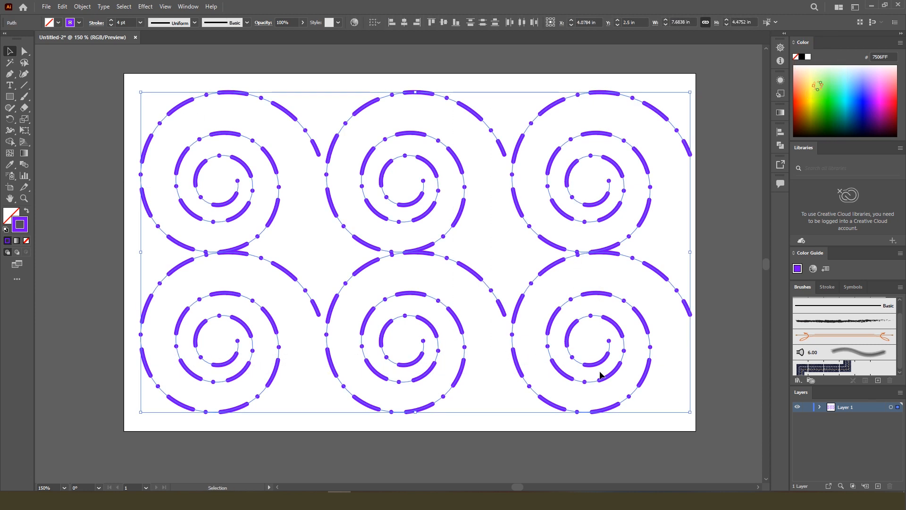
key("Delete")
- Draw a new spiral about 2.74 in wide and 2.37 in high near the artboard's center, and turn off its dashed line
left_click_drag(25, 85, 57, 109)
mouse_move(414, 217)
left_mouse_down()
mouse_move(500, 298)
mouse_move(480, 263)
mouse_move(493, 273)
mouse_move(412, 229)
mouse_move(501, 274)
mouse_move(473, 269)
left_mouse_up()
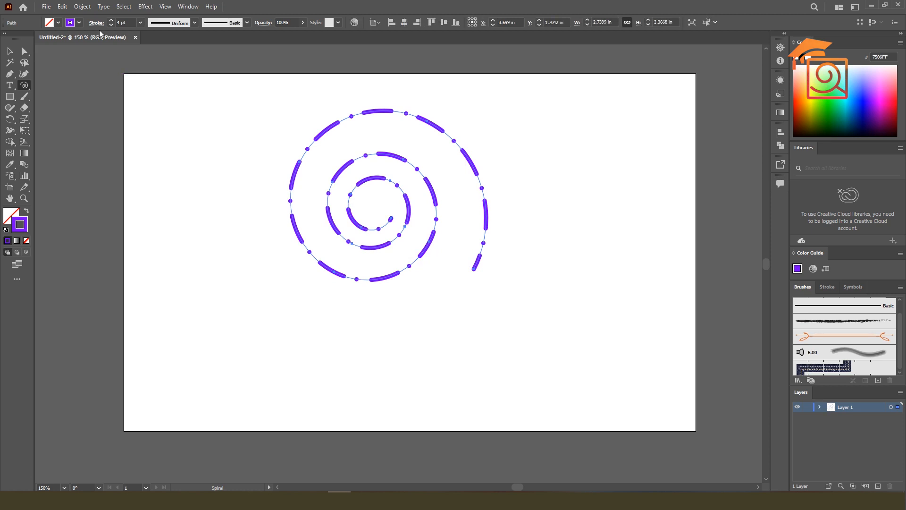
left_click(96, 22)
left_click(6, 87)
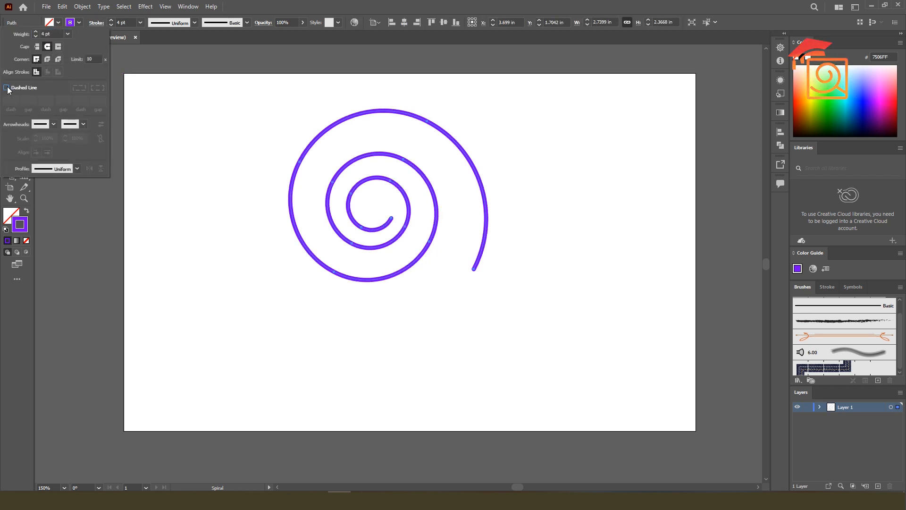
- Delete the solid spiral from the artboard
left_click(10, 51)
key("Delete")
- Create a numeric spiral with a 2 in radius, 10% decay and 12 segments, and undo it
left_click(25, 85)
left_click(443, 215)
left_click_drag(462, 181, 426, 128)
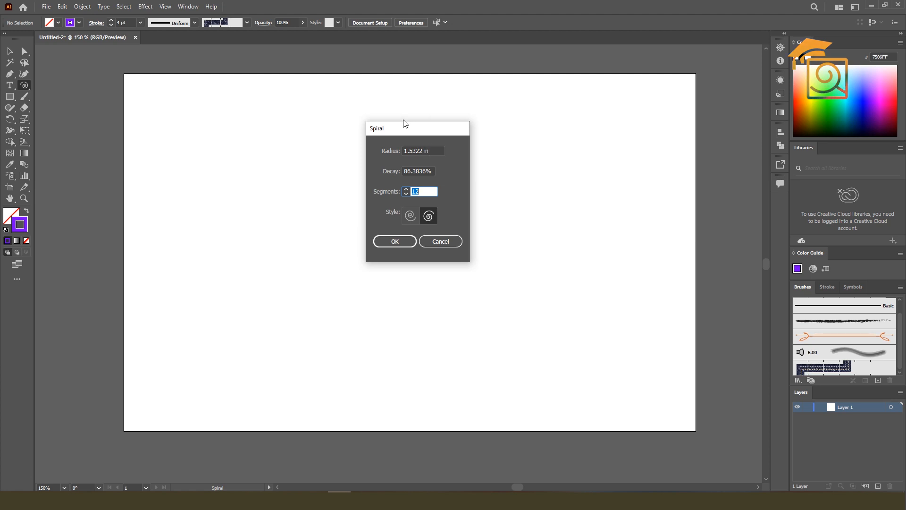
left_click_drag(409, 132, 561, 118)
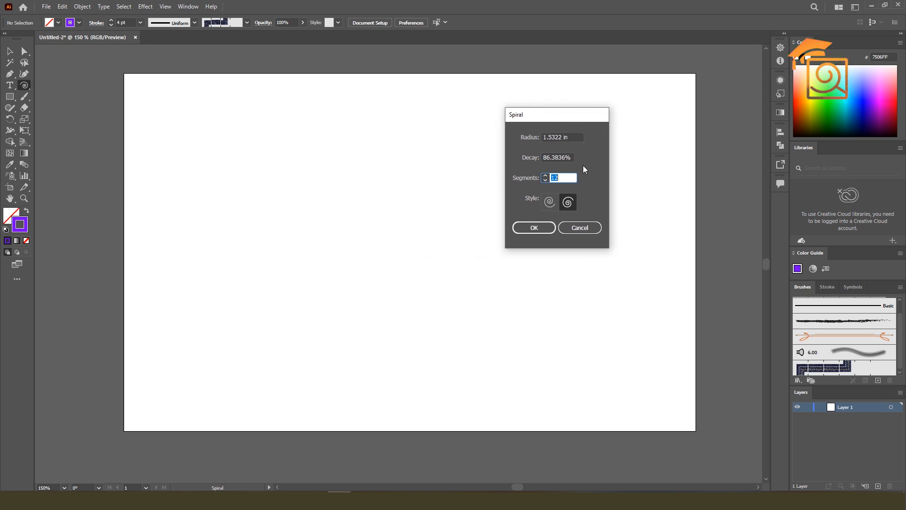
left_click(571, 156)
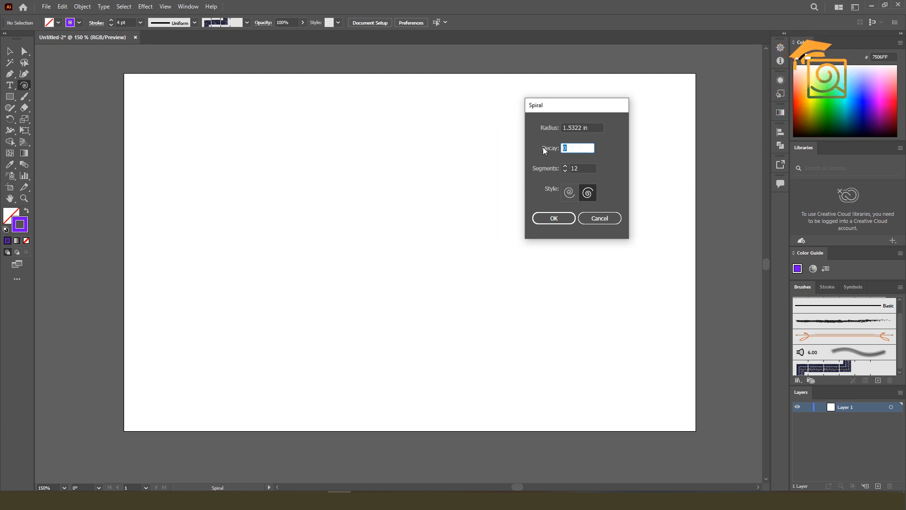
type("1")
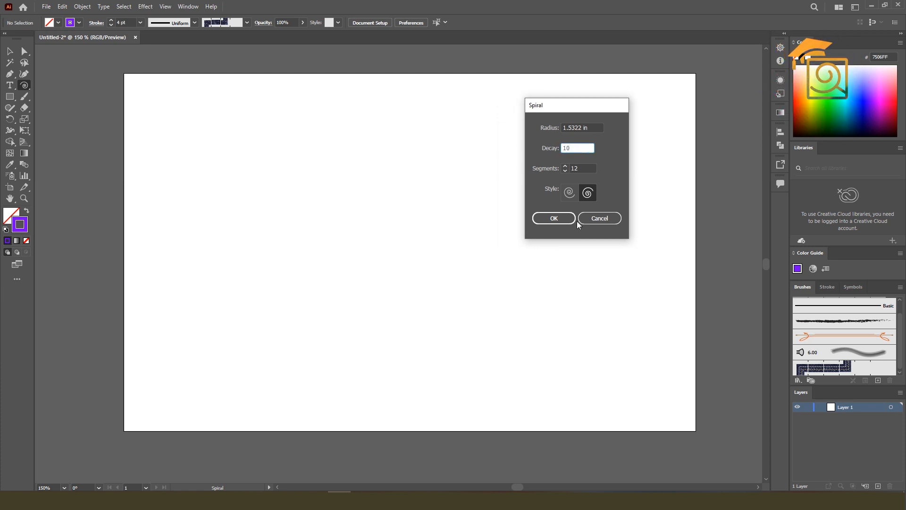
left_click(603, 126)
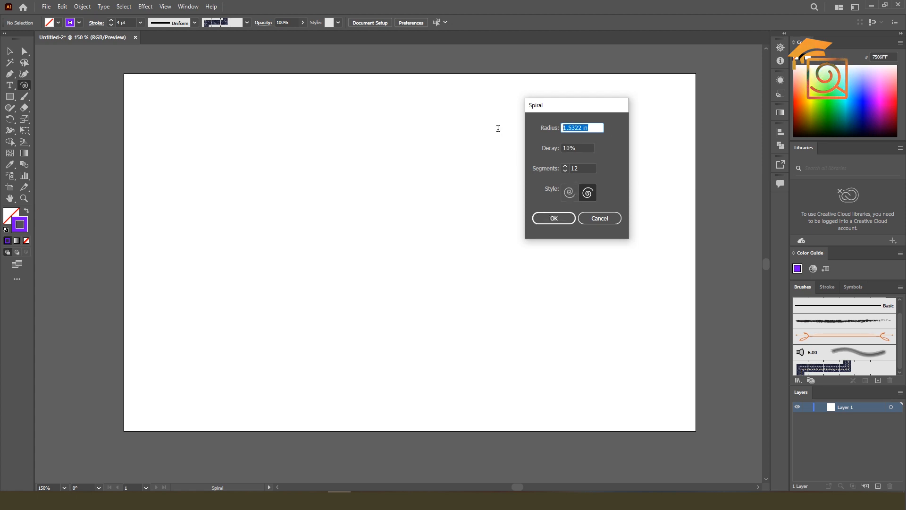
type("2")
left_click(553, 222)
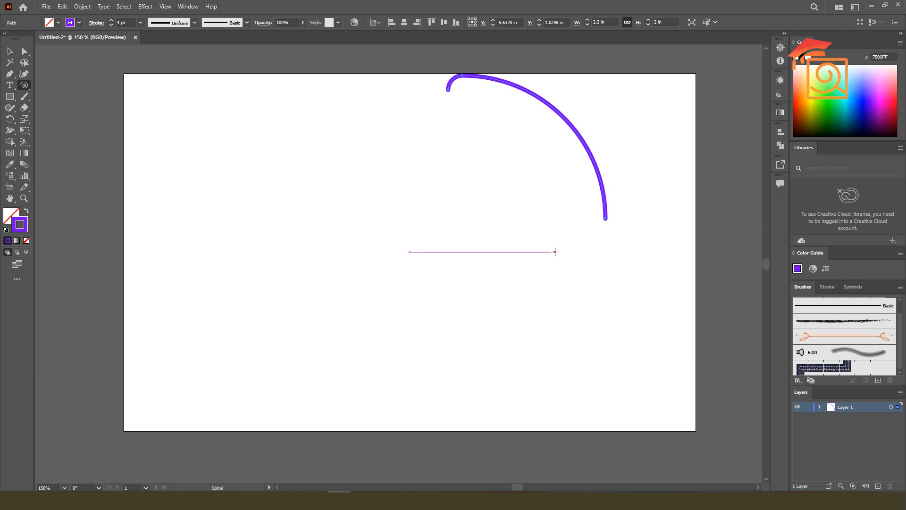
key("ctrl+z")
- Create a spiral with a 2 in radius, 10% decay and 50 segments, and undo it
left_click(370, 190)
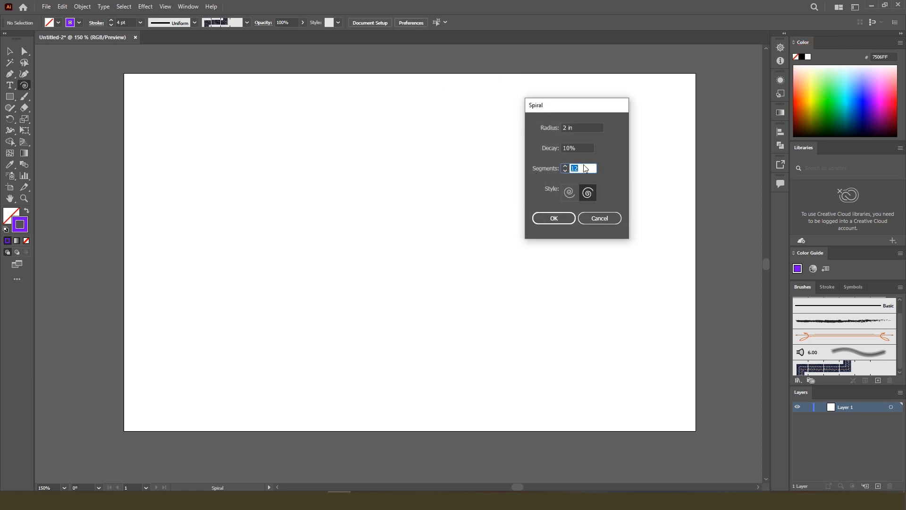
type("10")
left_click(555, 217)
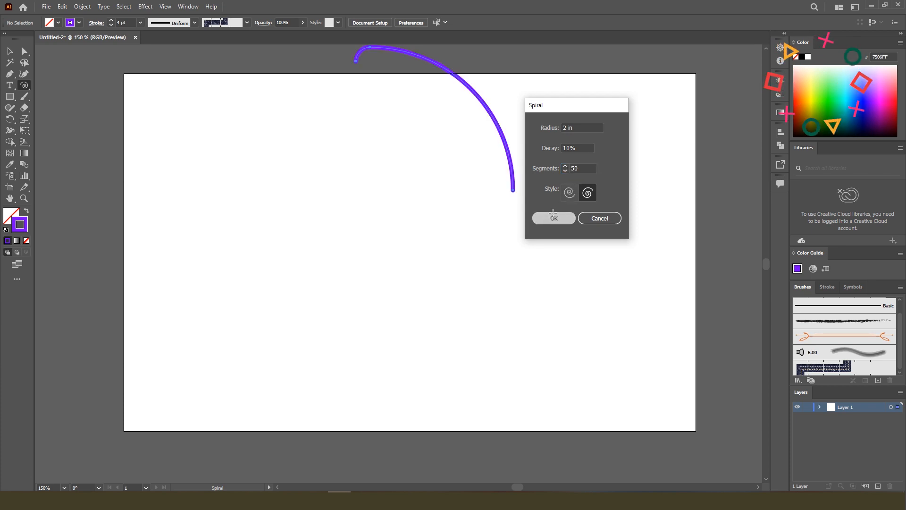
key("ctrl+z")
- Create a spiral with a 2 in radius, 50% decay and 10 segments, and undo it
left_click(503, 171)
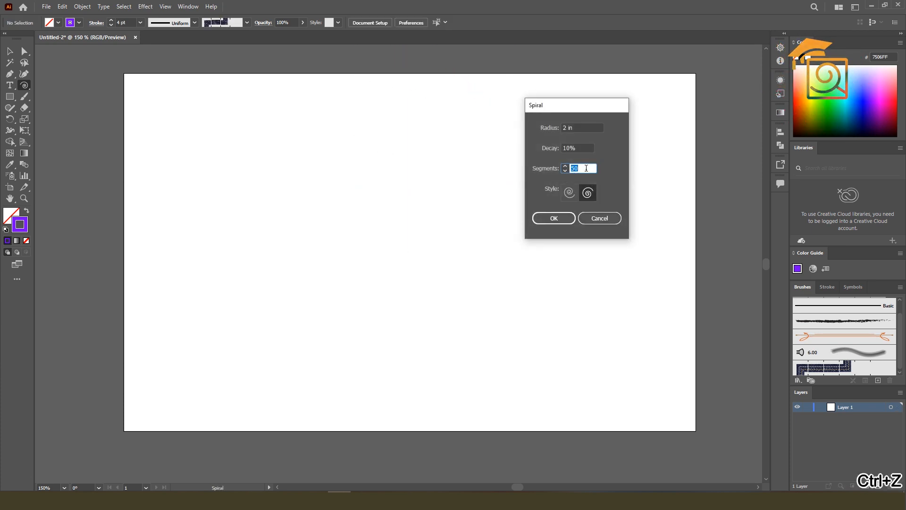
type("1")
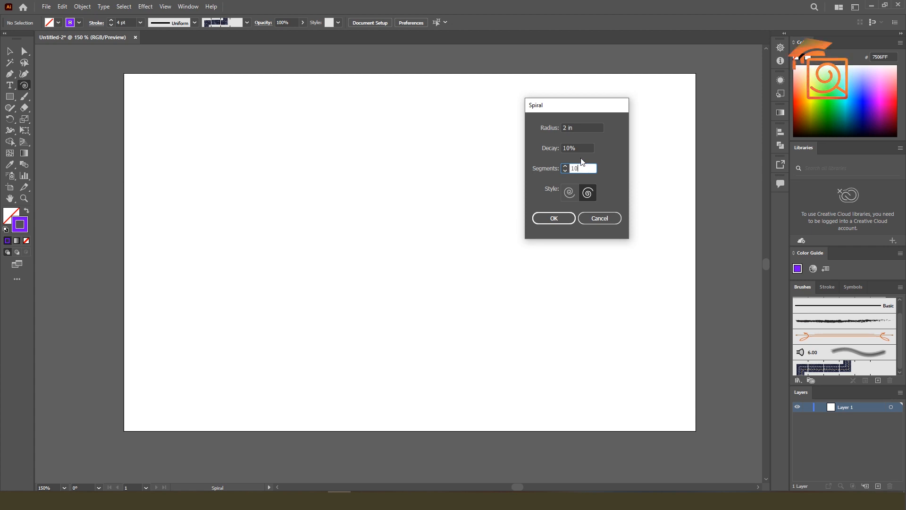
left_click(576, 147)
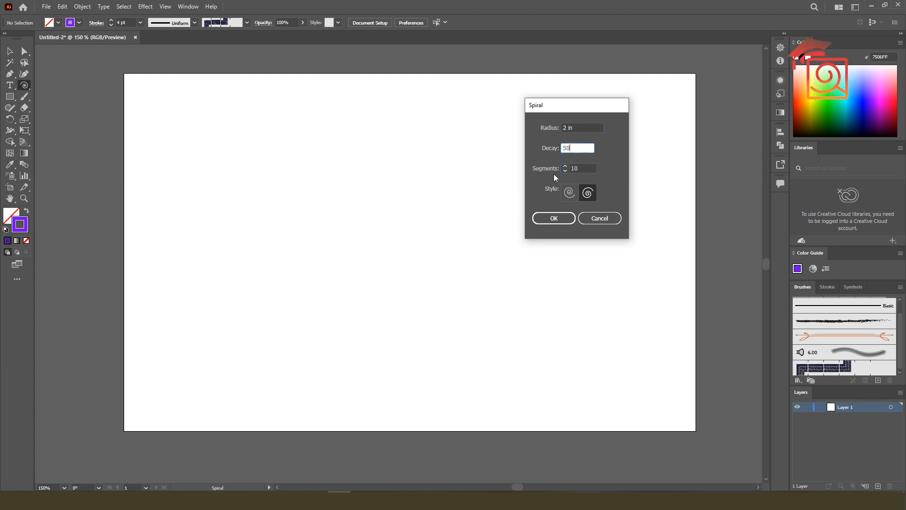
left_click(555, 218)
scroll(435, 120, "up", 3)
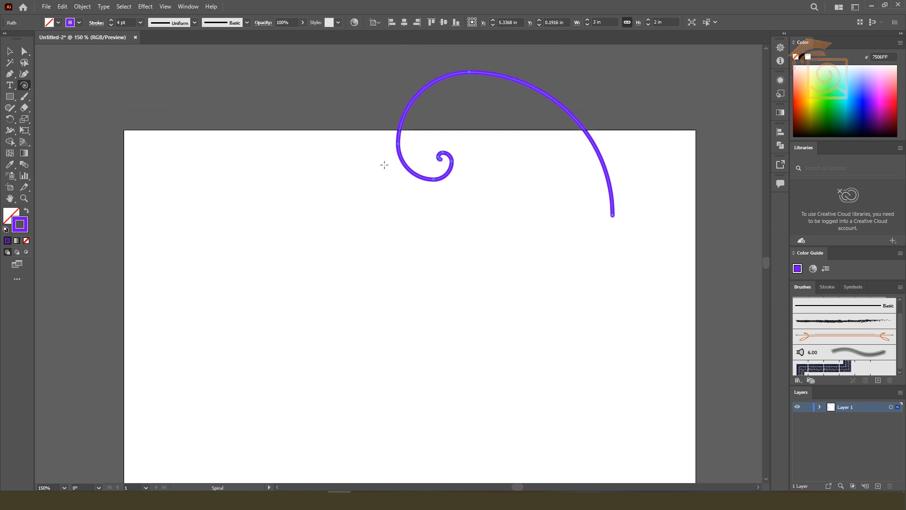
scroll(384, 165, "down", 3)
key("ctrl+z")
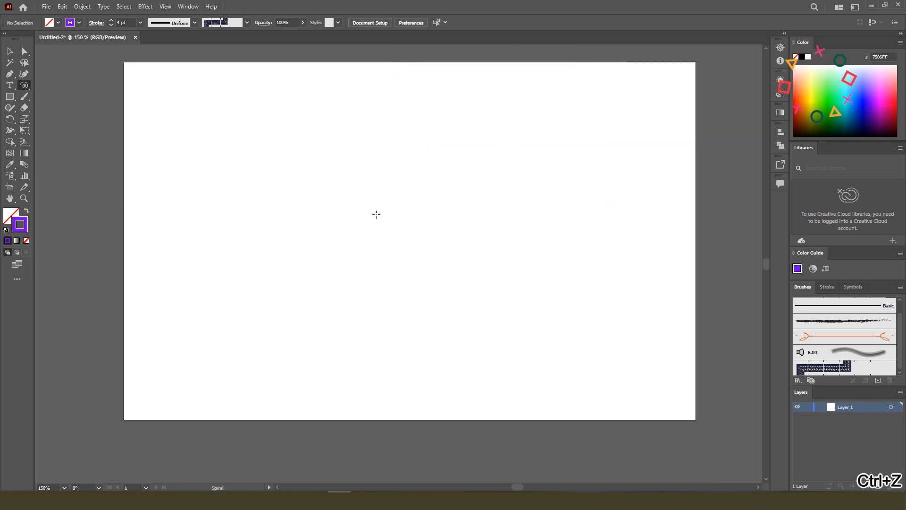
- Create a spiral with the same radius and segments but 100% decay, and undo it
left_click(376, 214)
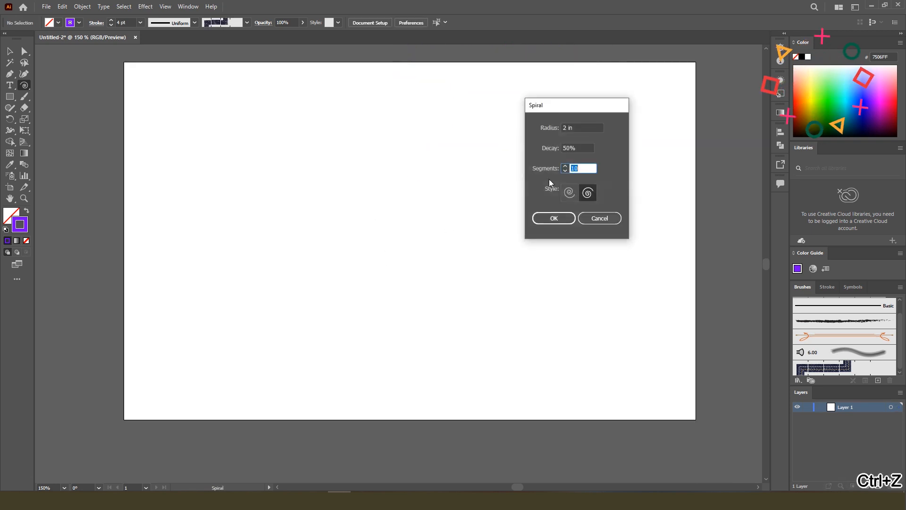
double_click(581, 149)
type("100")
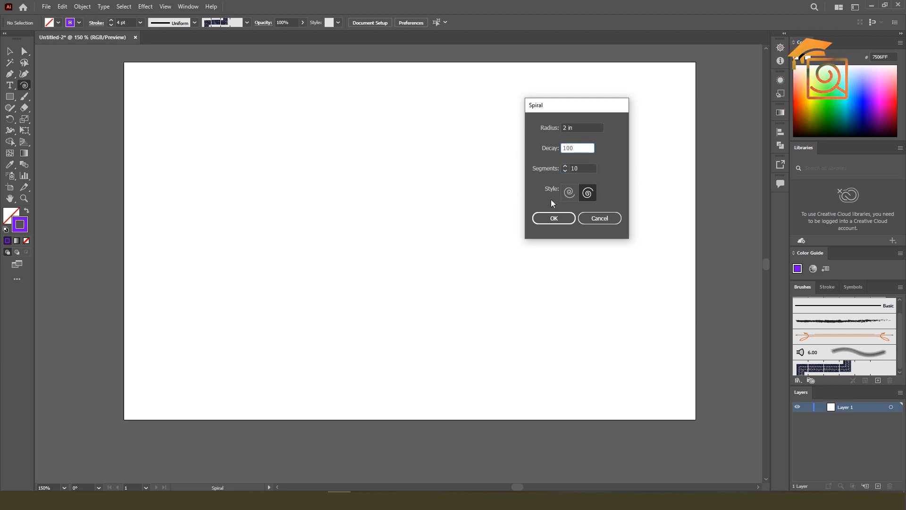
left_click(541, 222)
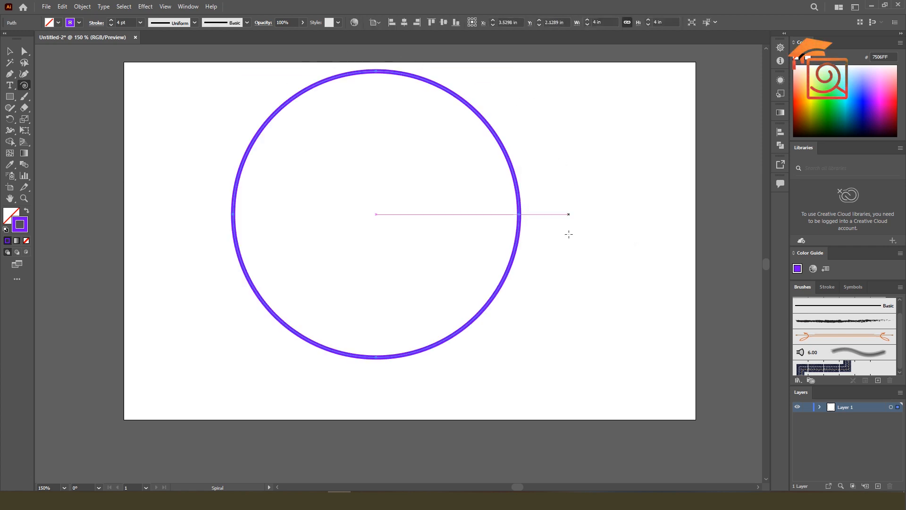
key("ctrl+z")
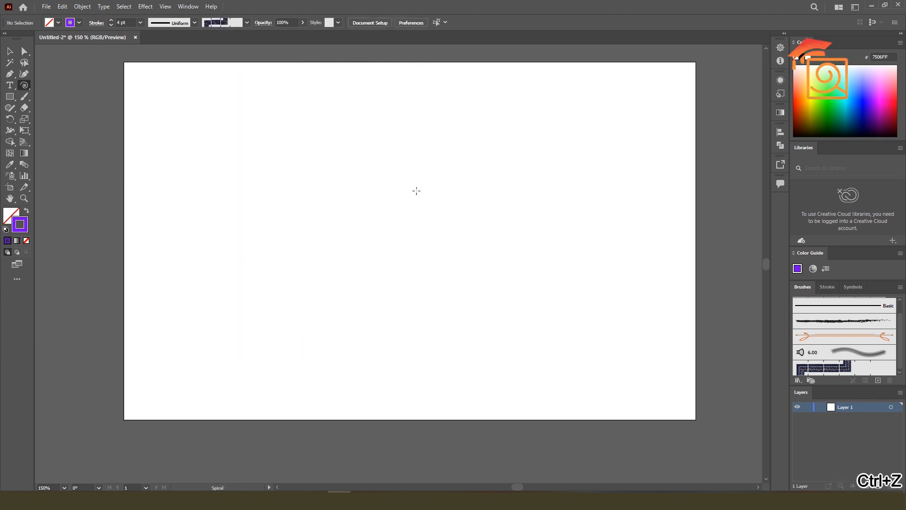
- Create a spiral with a 2 in radius, 80% decay and 10 segments near the artboard's center
left_click(415, 188)
type("80")
left_click(574, 149)
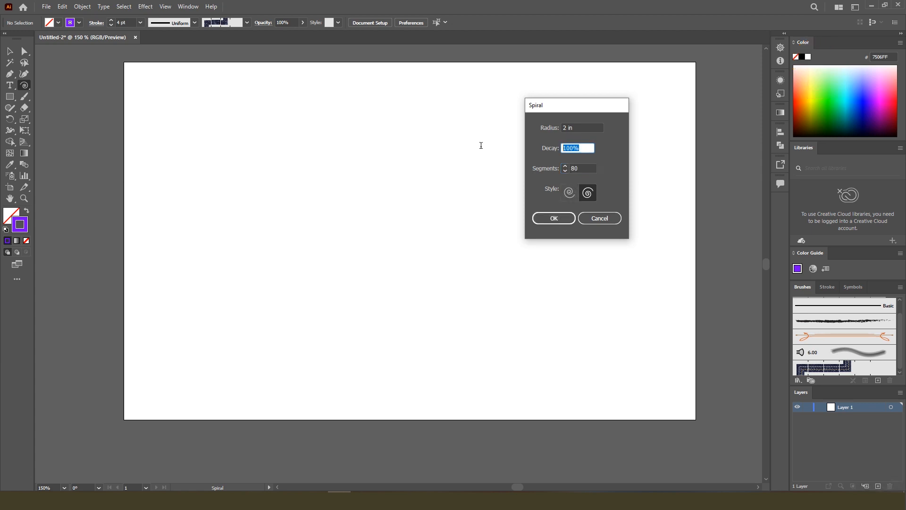
type("80")
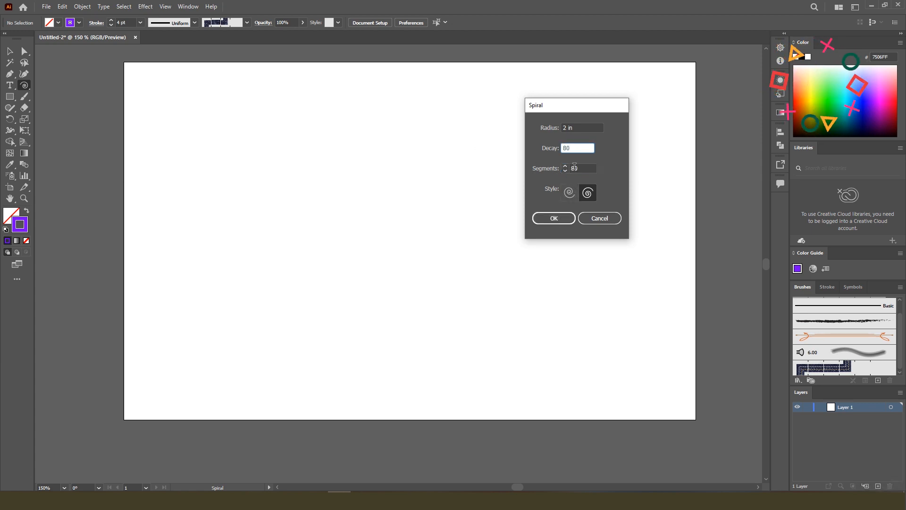
key("Tab")
type("10")
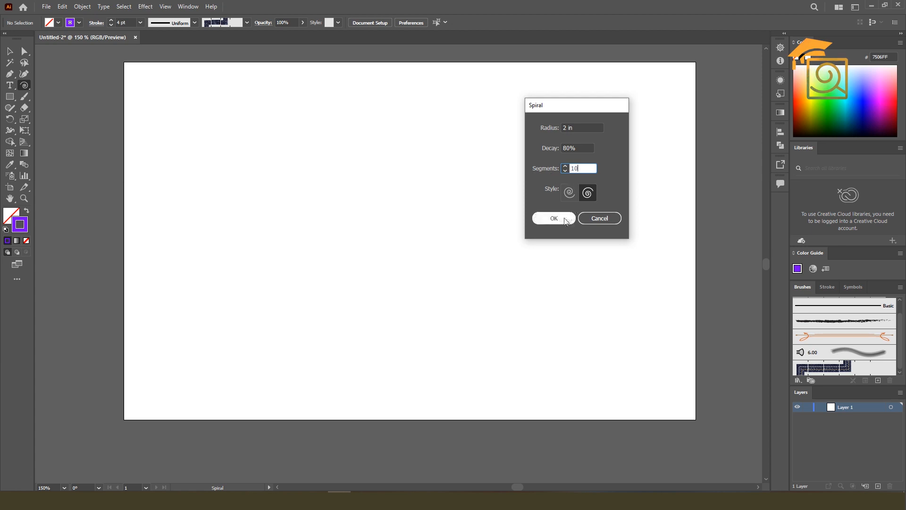
left_click(555, 218)
scroll(439, 252, "up", 3)
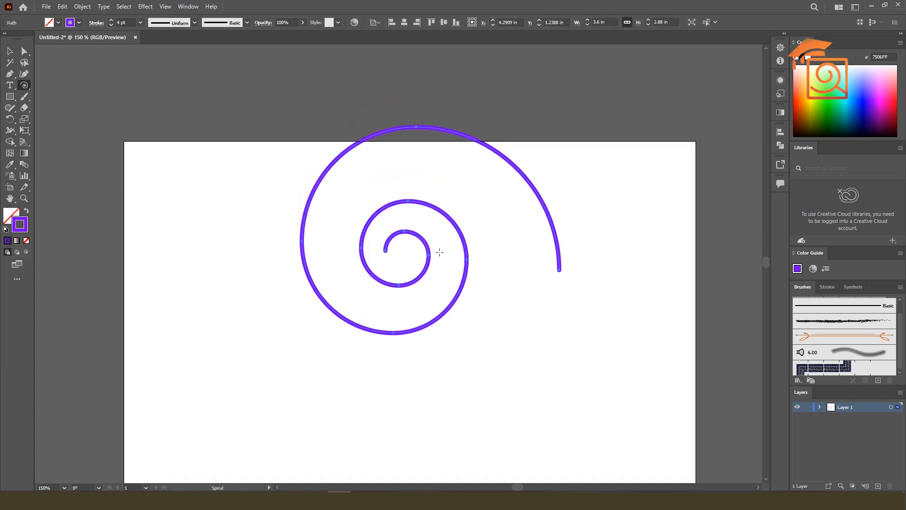
- Delete the spiral and create a replacement with a 2 in radius, 80% decay and only 2 segments
key("Delete")
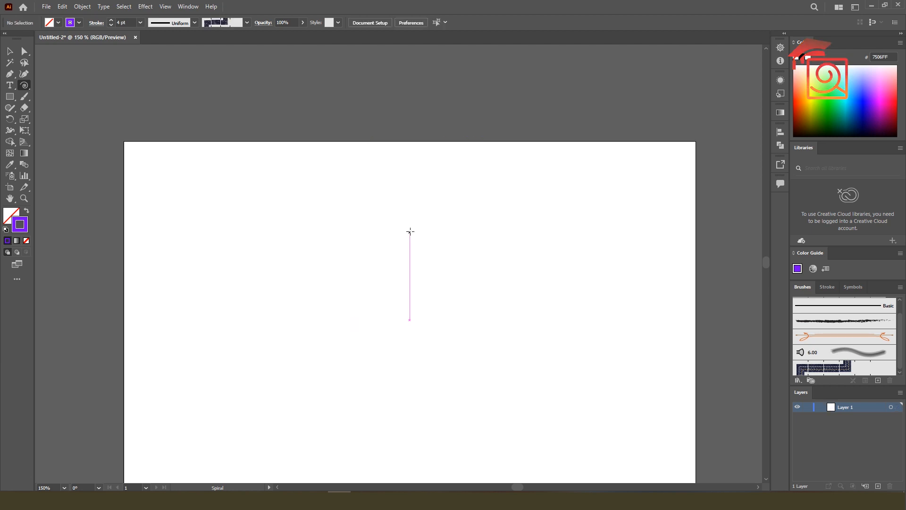
left_click(480, 239)
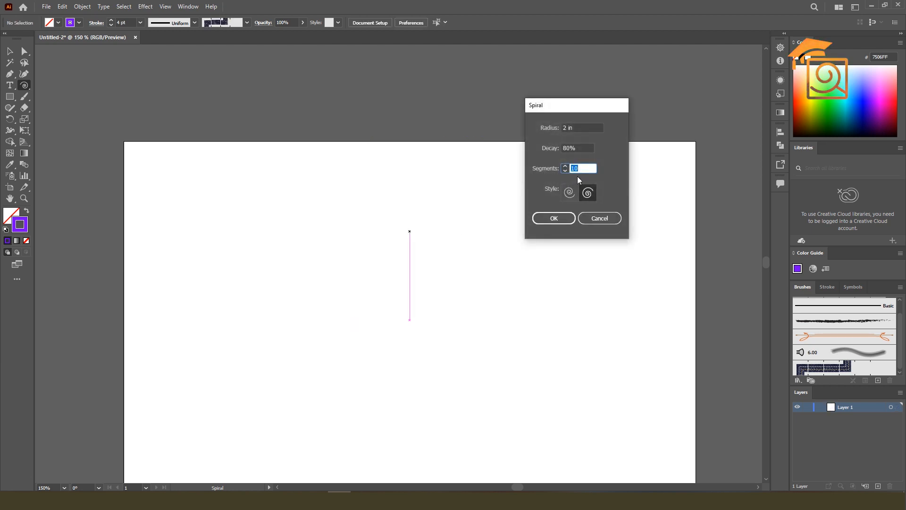
type("2")
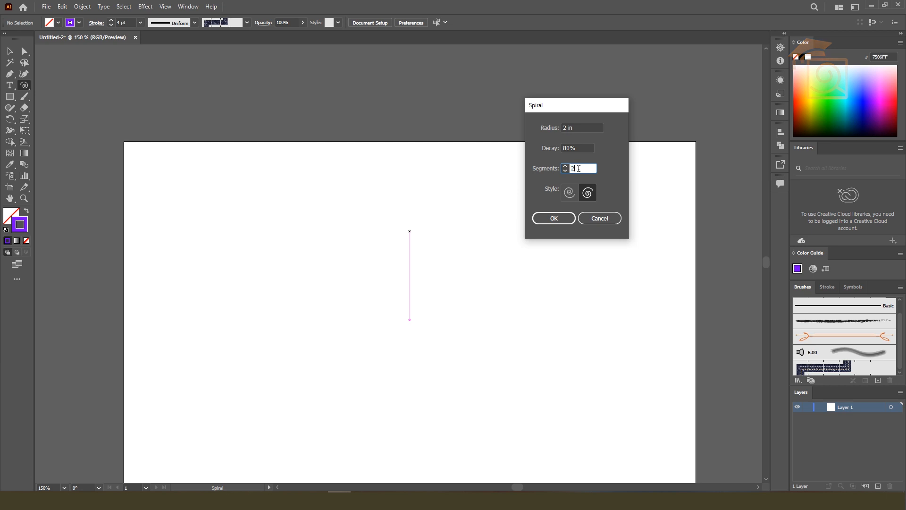
left_click(555, 219)
scroll(465, 289, "up", 2)
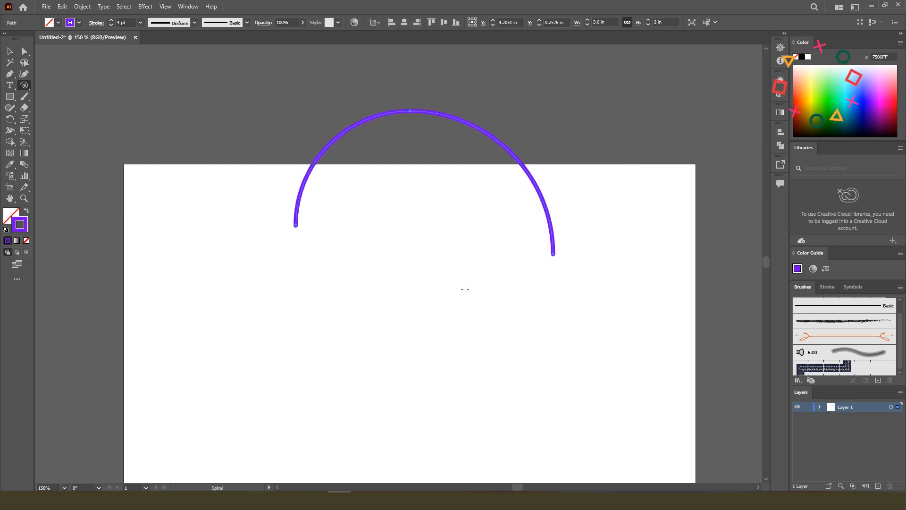
- Move the two-segment spiral down and to the left so that it lies fully on the artboard, and deselect it
left_click(9, 51)
left_click_drag(456, 126, 408, 213)
left_click(421, 246)
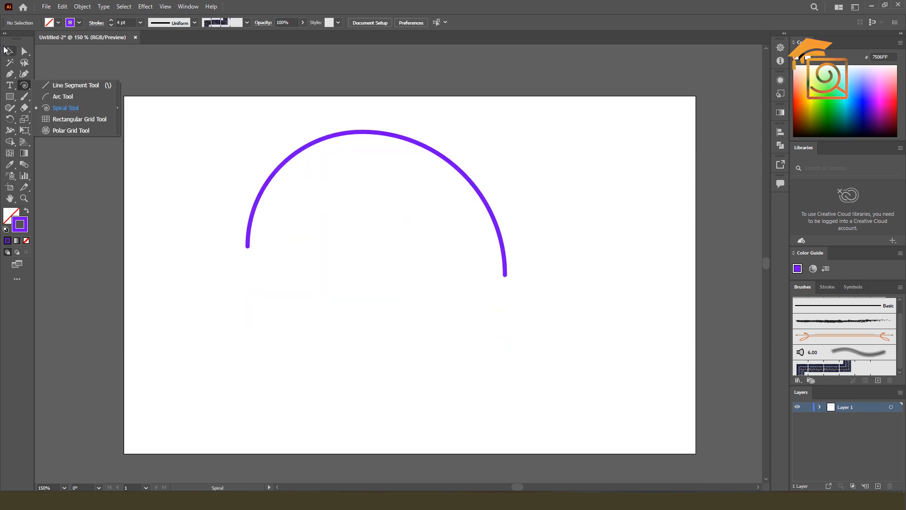
- Examine the two-segment spiral's anchor points and individual curve segments using Selection and Direct Selection
left_click(5, 47)
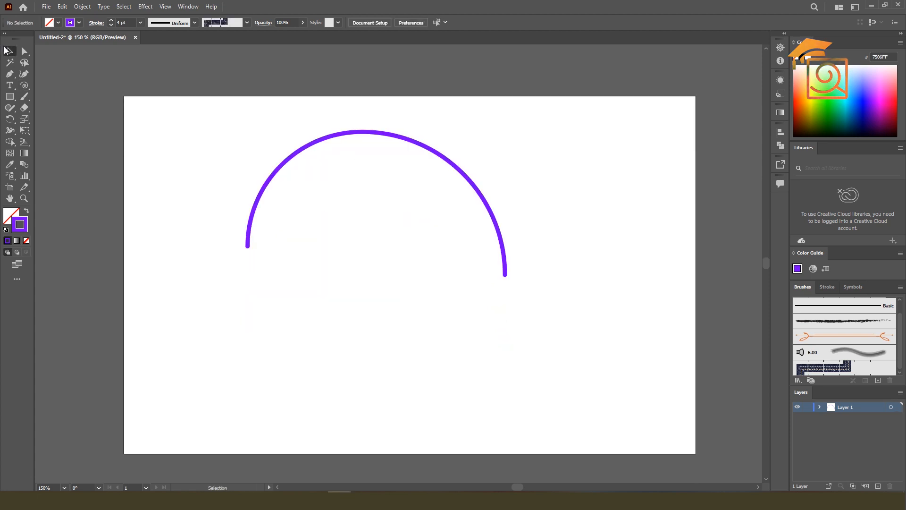
key("ctrl+a")
left_click(376, 158)
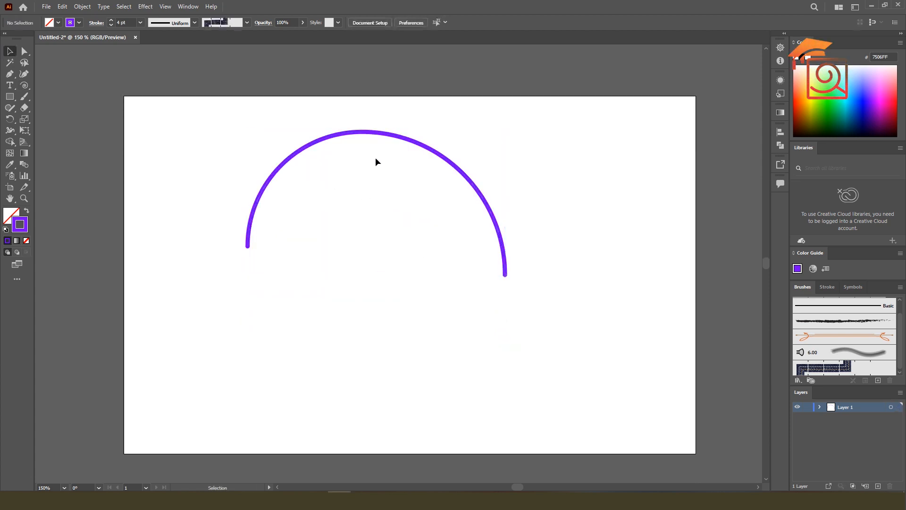
left_click(365, 135)
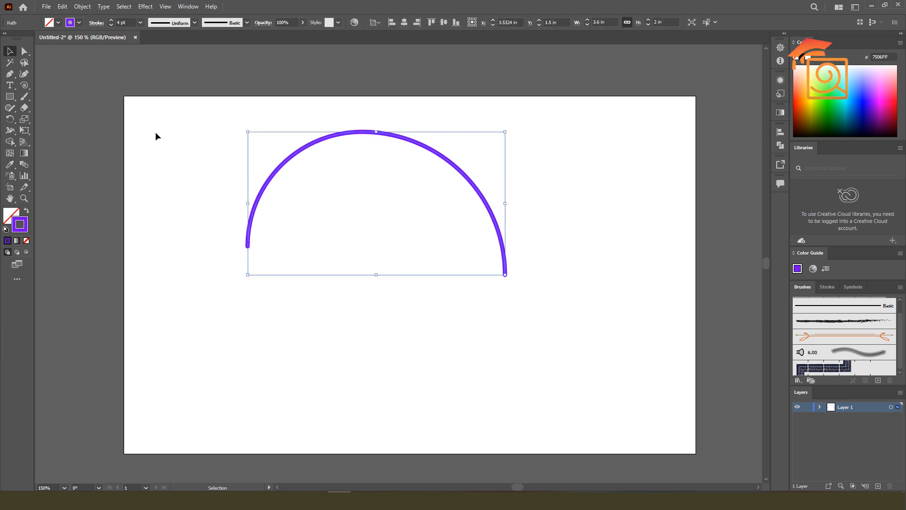
left_click(24, 51)
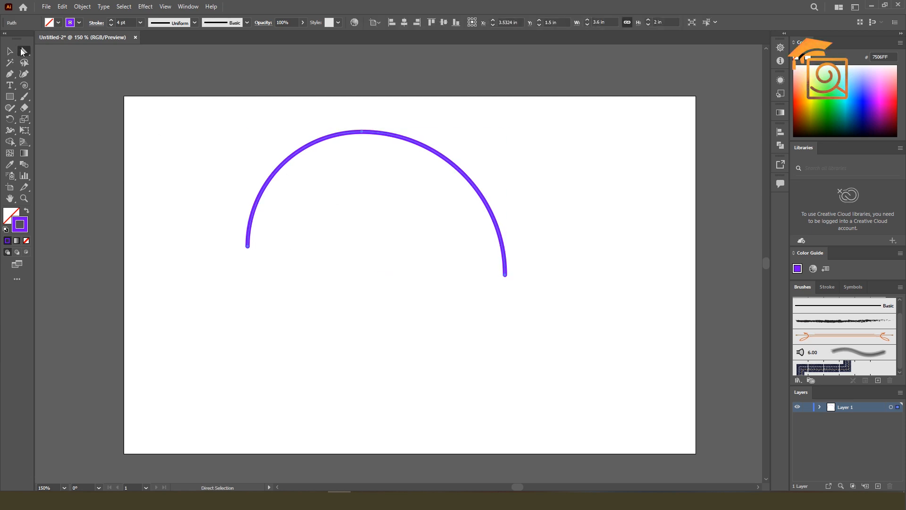
left_click(248, 246)
left_click(362, 132)
left_click_drag(253, 126, 333, 212)
left_click(392, 135, "shift")
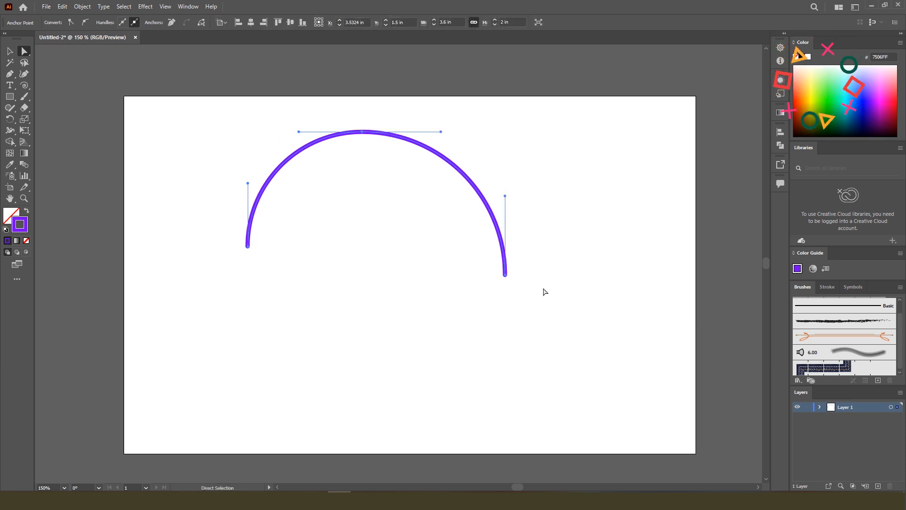
left_click(506, 274)
left_click_drag(481, 152, 430, 230)
- Select the whole spiral and delete it from the artboard
key("v")
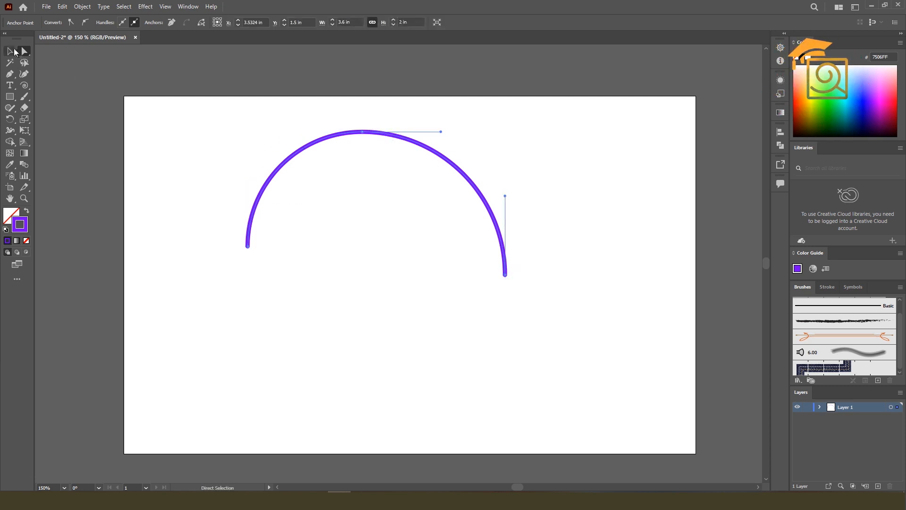
left_click(222, 100)
left_click_drag(151, 97, 374, 265)
key("Delete")
- Create a spiral with a 2 in radius, 80% decay and 10 segments at the artboard's horizontal center
left_click(23, 86)
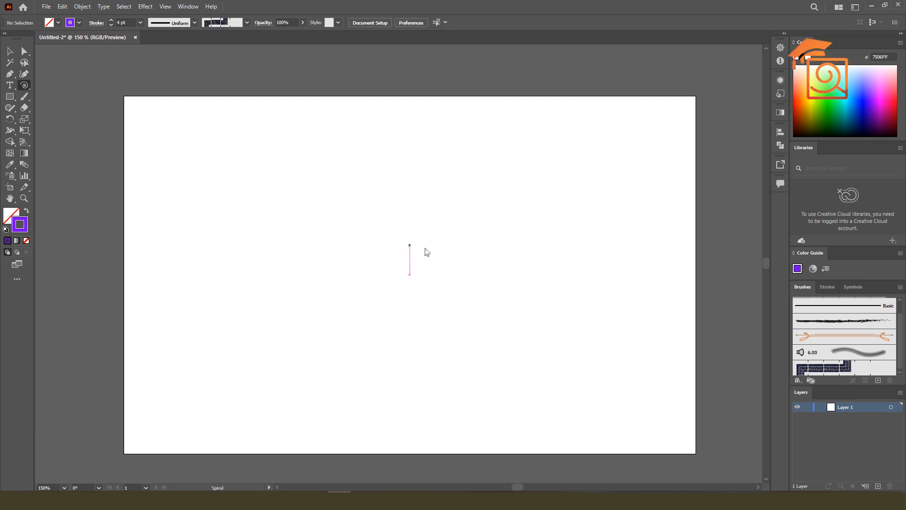
left_click(409, 245)
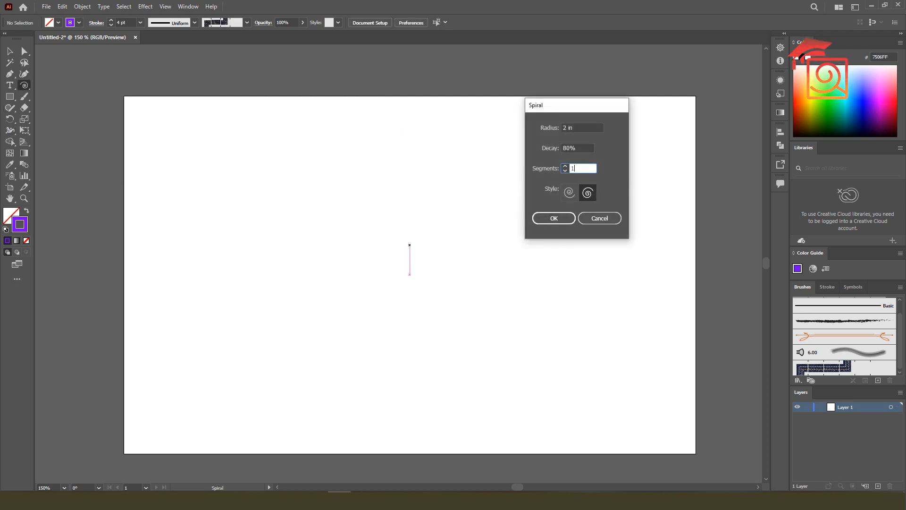
left_click(568, 217)
- Examine the ten-segment spiral's individual curve segments with Direct Selection, from the outer end inward
left_click(24, 51)
left_click(488, 277)
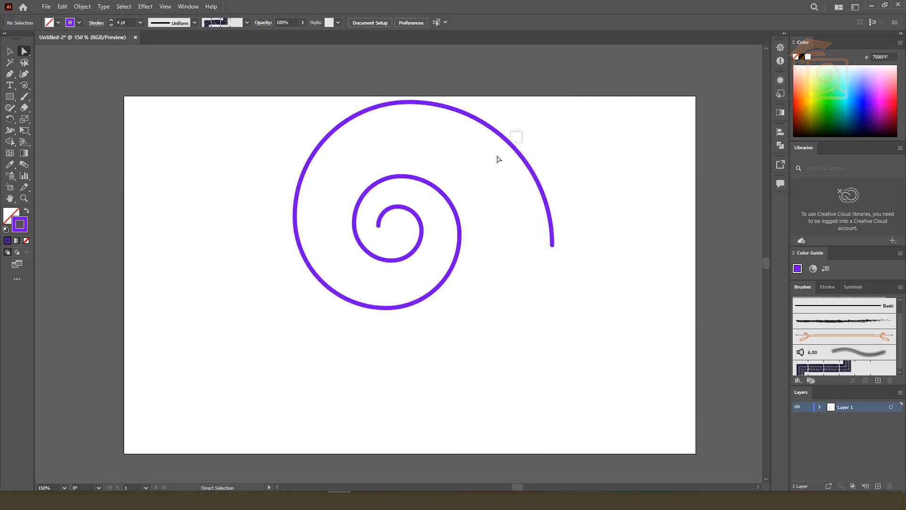
left_click_drag(498, 159, 481, 168)
left_click(343, 115)
left_click_drag(333, 287, 324, 338)
left_click_drag(437, 272, 462, 288)
left_click_drag(435, 172, 424, 204)
left_click_drag(369, 186, 378, 209)
left_click_drag(368, 242, 363, 281)
left_click(418, 210)
- Select the whole ten-segment spiral and delete it from the artboard
left_click(10, 51)
left_click(457, 148)
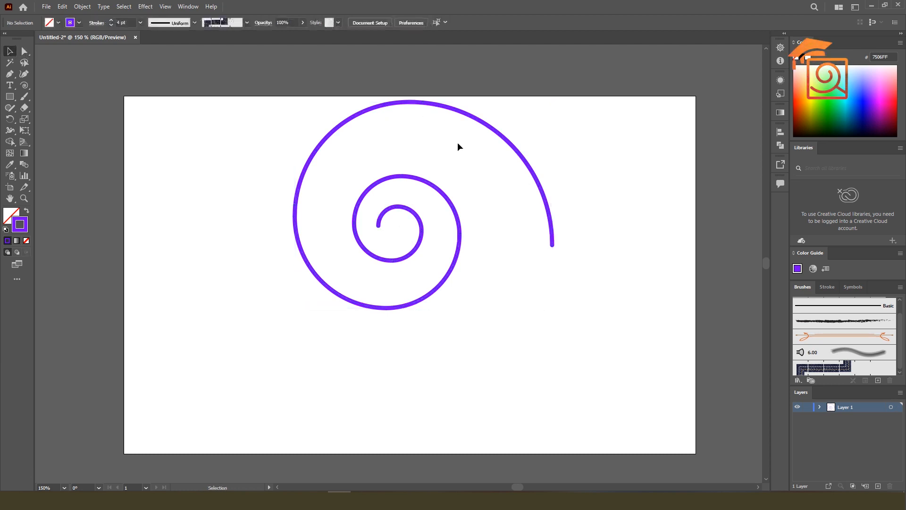
left_click(453, 110)
key("Delete")
- Review the Spiral tool's numeric settings and its style direction options, and close them without creating a spiral
left_click_drag(24, 85, 63, 107)
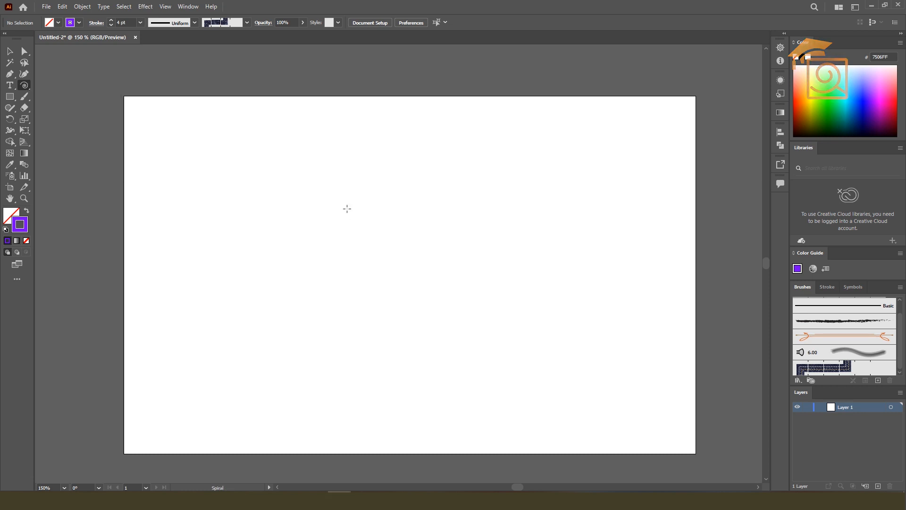
left_click(579, 270)
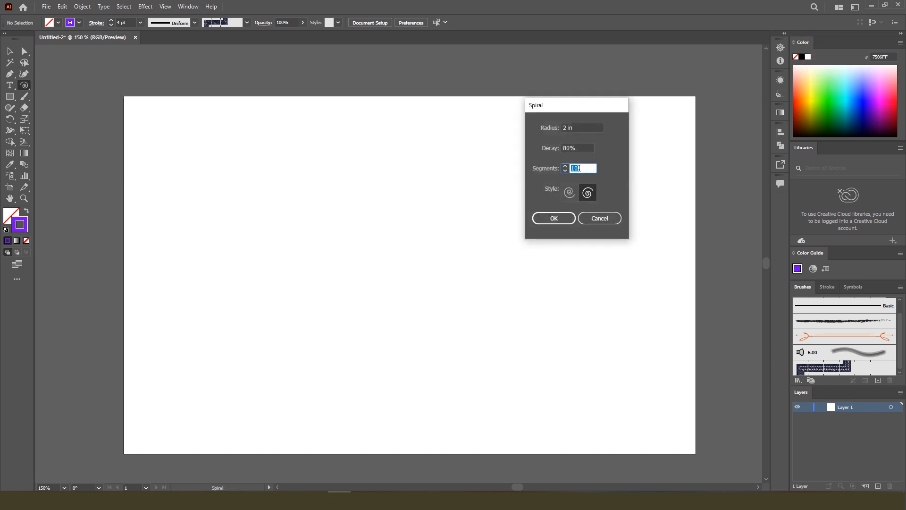
left_click_drag(559, 109, 601, 109)
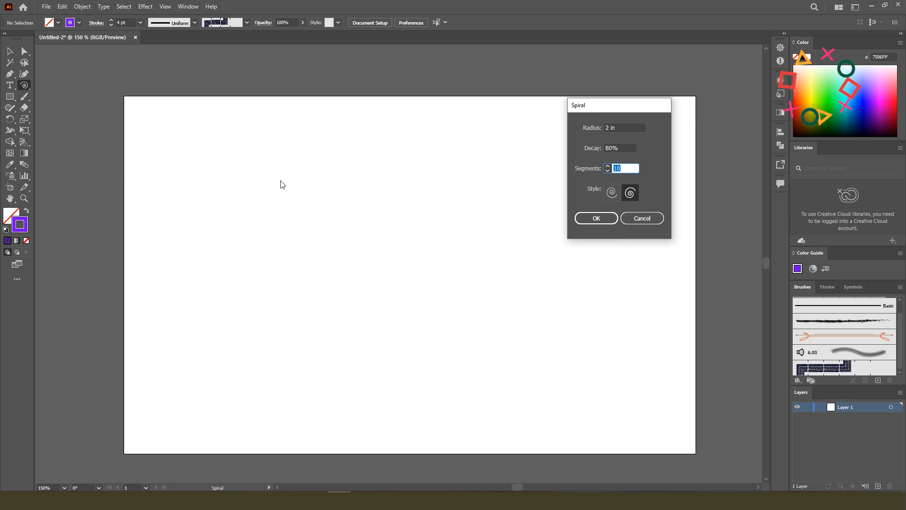
left_click(628, 195)
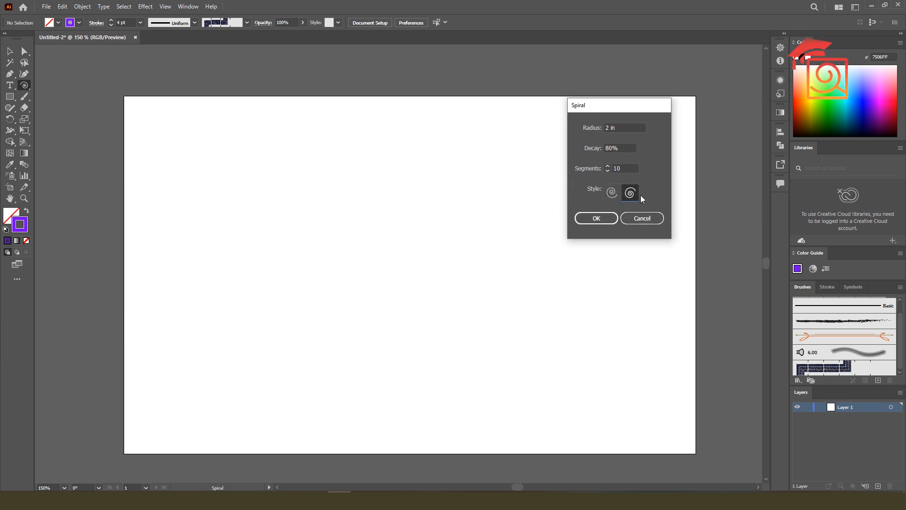
left_click(649, 218)
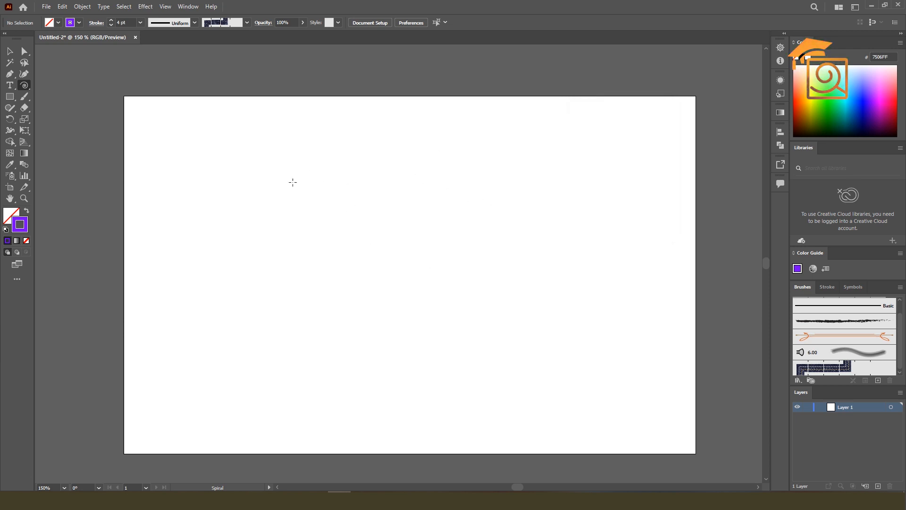
- Undo a first freehand spiral and draw one about 3.39 in wide and 2.71 in tall, adding segments at its inner end while drawing
mouse_move(379, 203)
left_mouse_down()
mouse_move(371, 236)
mouse_move(597, 234)
mouse_move(399, 180)
mouse_move(309, 225)
mouse_move(503, 321)
mouse_move(340, 142)
mouse_move(401, 349)
mouse_move(515, 230)
mouse_move(395, 178)
mouse_move(458, 192)
mouse_move(493, 216)
left_mouse_up()
key("ctrl+z")
left_click_drag(409, 259, 533, 269)
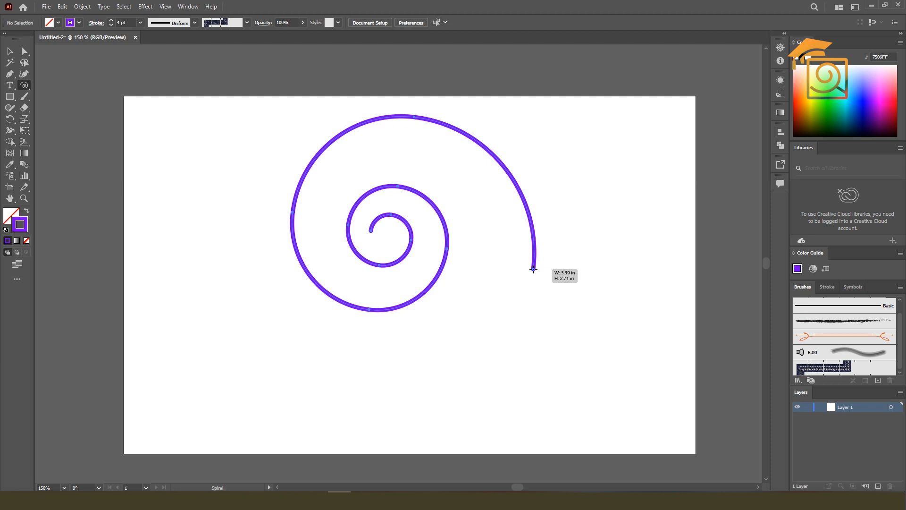
key("Up")
key("Down")
key("Up")
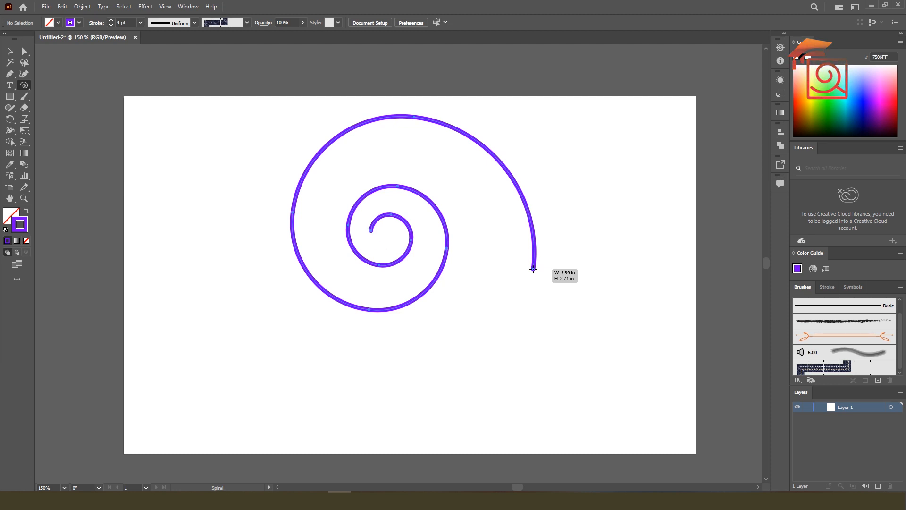
key("Up")
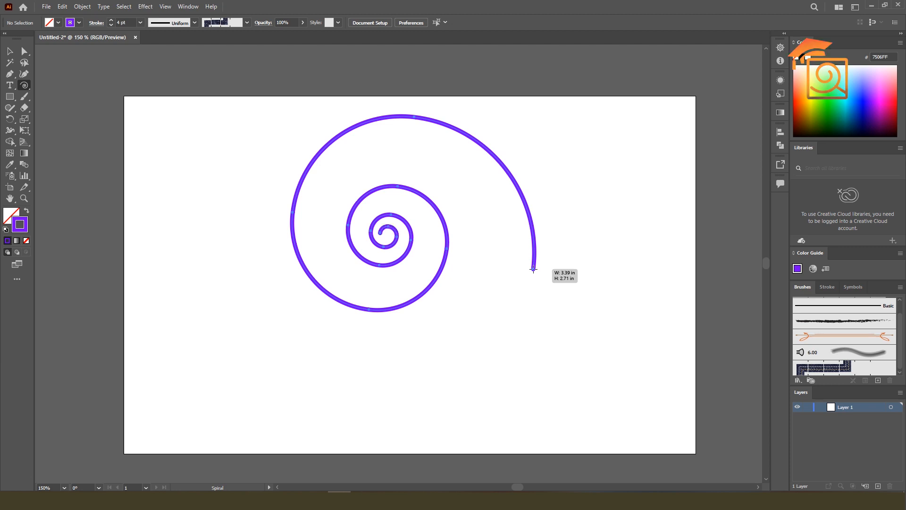
- Remove segments from the spiral being drawn until only its outermost segment is left
key("Down")
key("Down")
key("Down")
key("Down")
key("Down")
key("Down")
key("Down")
key("Down")
key("Down")
key("Down")
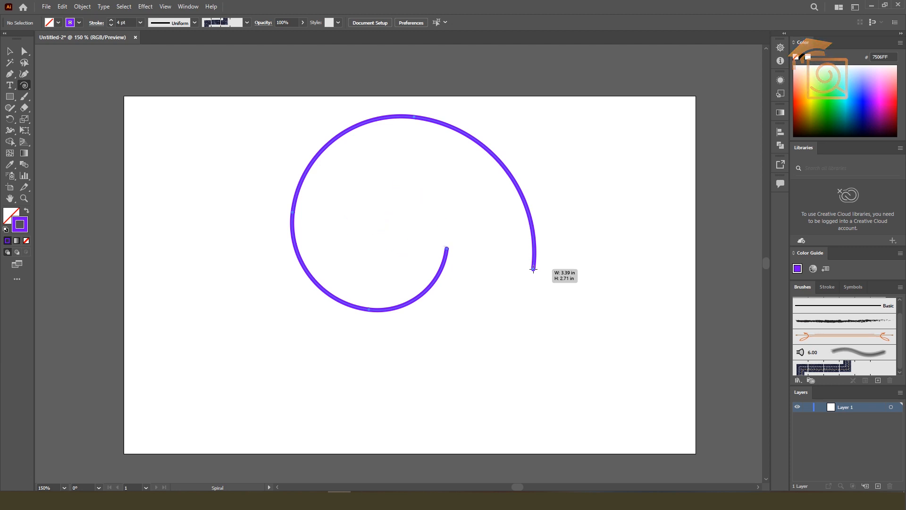
key("Down")
key("Down")
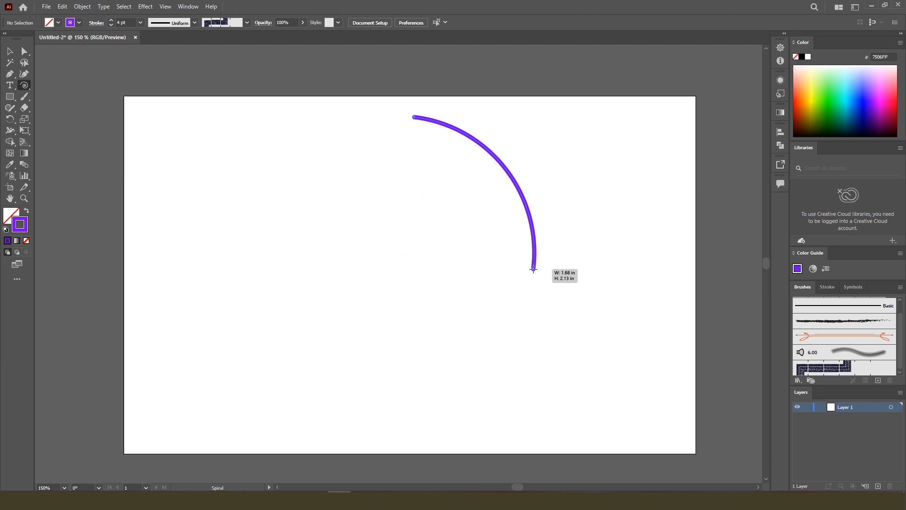
- Add segments back to the spiral being drawn, rebuilding its inner turns toward the center
key("Up")
key("Up")
key("Up")
key("Up")
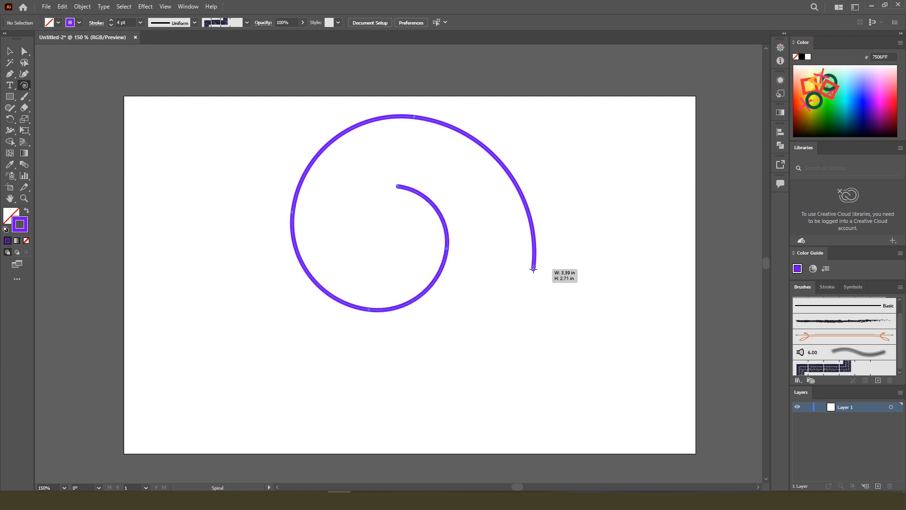
key("Up")
key("Up")
key("Up")
key("Up")
key("Up")
key("Up")
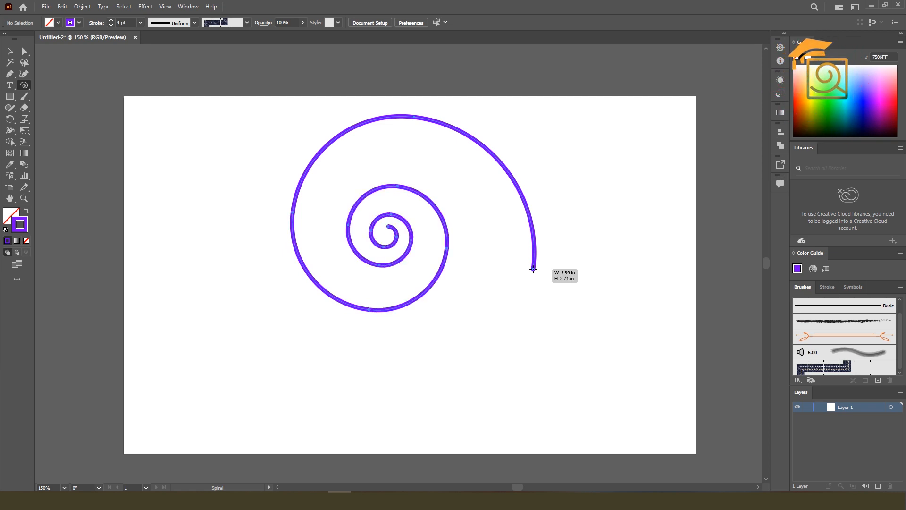
- Adjust the decay so the turns lie close together, and add many segments to make a spiral about 3.47 in wide and 3.40 in tall
left_click_drag(533, 271, 522, 234)
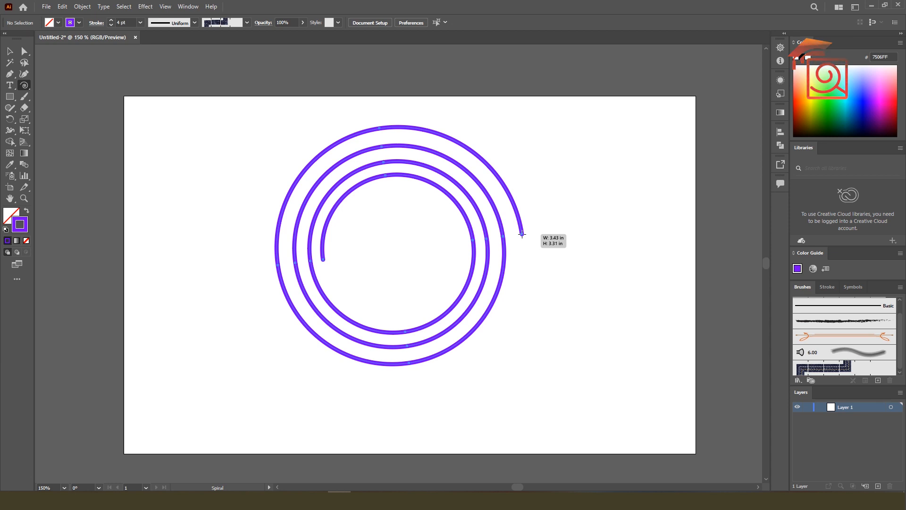
left_click_drag(522, 234, 523, 233)
key("Up")
key("Up")
key("Up")
key("Up")
key("Up")
key("Up")
key("Up")
key("Up")
key("Up")
key("Up")
key("Up")
key("Up")
key("Up")
key("Up")
key("Up")
key("Up")
key("Up")
key("Up")
key("Up")
key("Up")
key("Up")
key("Up")
key("Up")
key("Up")
key("Up")
key("Up")
key("Up")
key("Up")
key("Up")
key("Up")
key("Up")
key("Up")
key("Up")
key("Up")
key("Up")
key("Up")
key("Up")
- Reduce the dense spiral's stroke weight to 0.75 pt
left_click(112, 25)
left_click(112, 24)
left_click(112, 24)
left_click(112, 25)
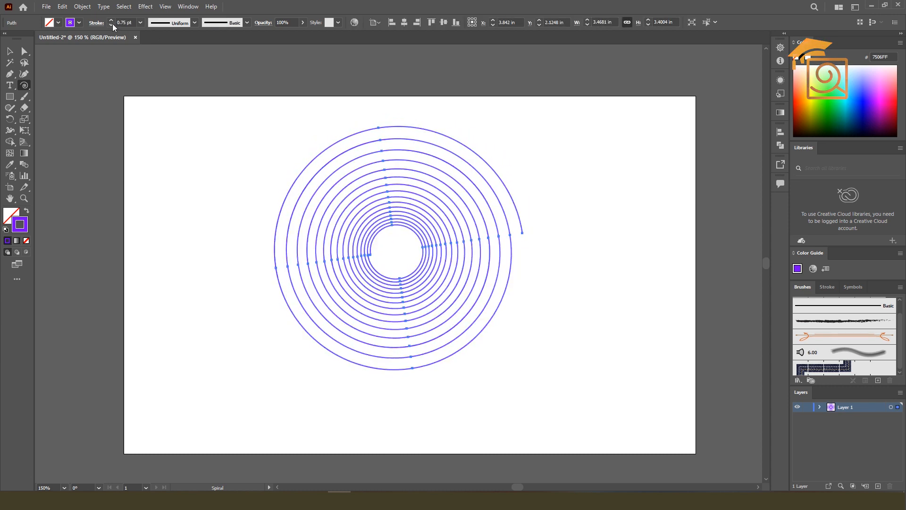
- Deselect the thin-stroked spiral to view it, and delete it from the artboard
left_click(8, 51)
left_click(312, 191)
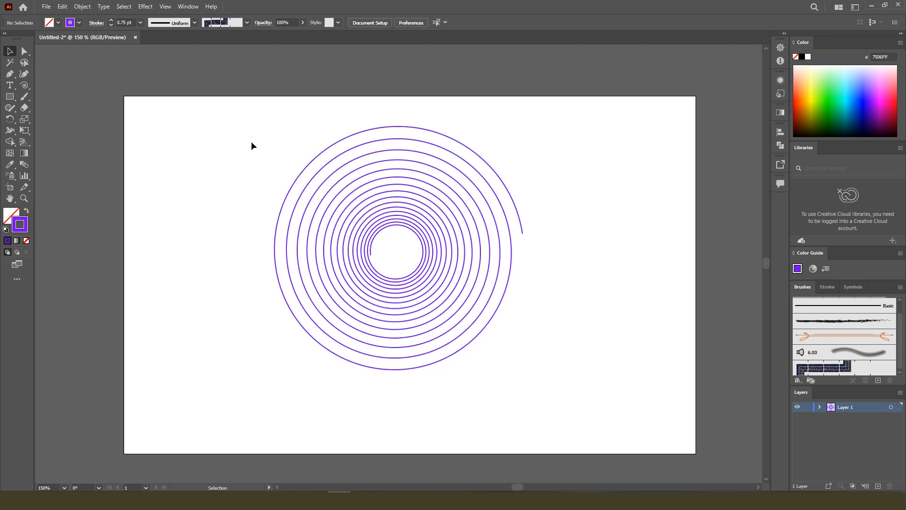
left_click(481, 316)
key("Delete")
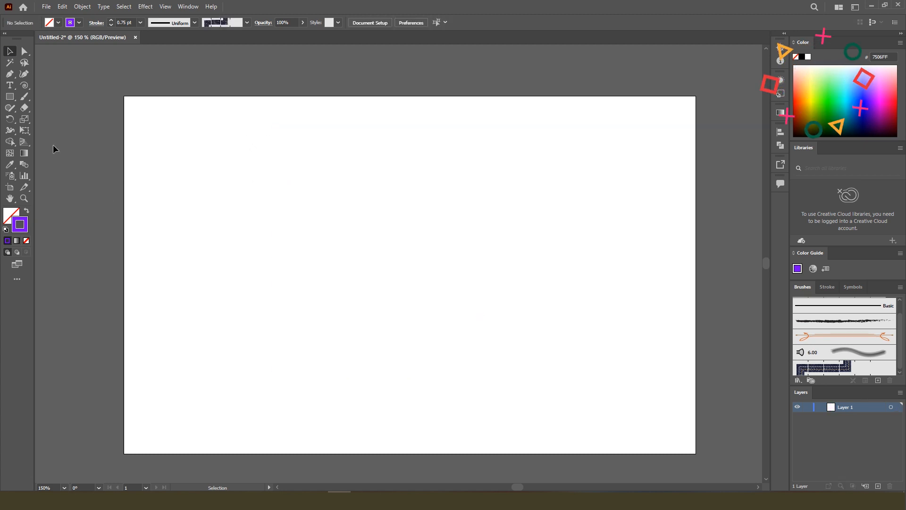
- Draw a spiral left of the artboard's center, varying its segment count and leaving a dense trail of overlapping copies while drawing
left_click(25, 88)
mouse_move(340, 267)
left_mouse_down()
mouse_move(461, 309)
mouse_move(471, 323)
mouse_move(425, 311)
mouse_move(420, 334)
mouse_move(418, 316)
mouse_move(467, 336)
mouse_move(436, 332)
mouse_move(396, 298)
left_mouse_up()
key("Down")
key("Down")
key("Down")
key("Down")
key("Down")
key("Down")
key("Down")
key("Down")
key("Down")
key("Down")
key("Down")
key("Down")
key("Down")
key("Down")
key("Down")
key("Down")
key("Down")
key("Down")
key("Down")
key("Down")
key("Up")
key("Up")
key("Up")
key("Up")
key("Down")
key("Up")
key("Up")
key("Up")
key("Up")
key("Up")
key("grave")
- Select all the overlapping spiral copies and delete them from the artboard
left_click(9, 51)
left_click(518, 322)
left_click_drag(538, 348, 253, 227)
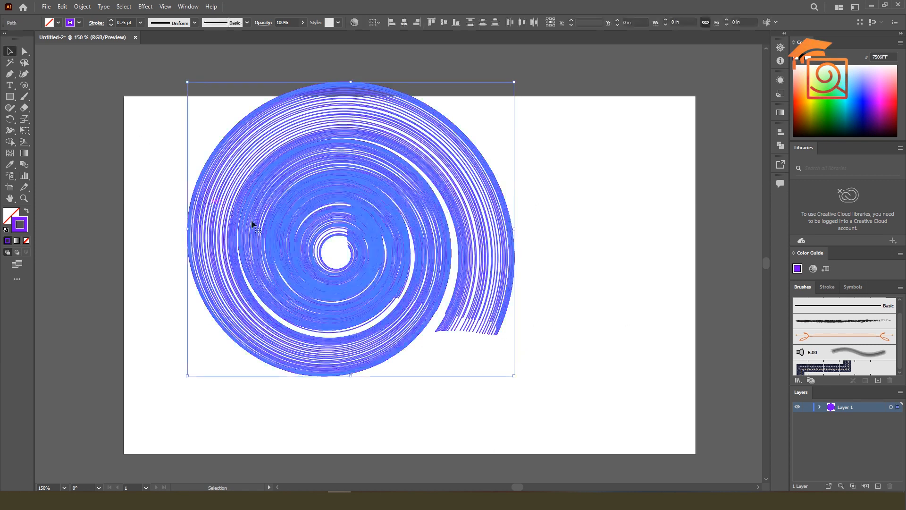
key("Delete")
- Draw a looser cluster of overlapping spiral copies around the artboard's center, and undo it
left_click(29, 86)
mouse_move(397, 265)
left_mouse_down()
mouse_move(502, 351)
mouse_move(448, 315)
mouse_move(397, 260)
left_mouse_up()
key("v")
left_click(530, 324)
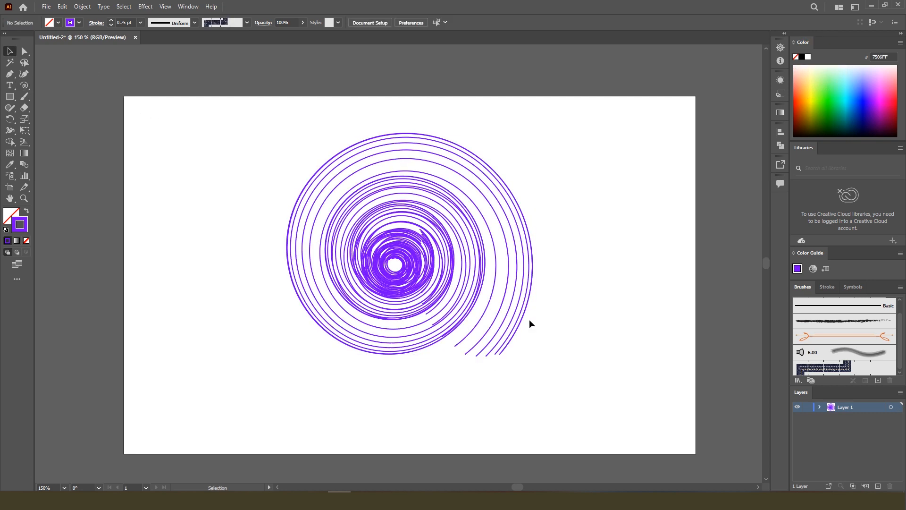
key("ctrl+z")
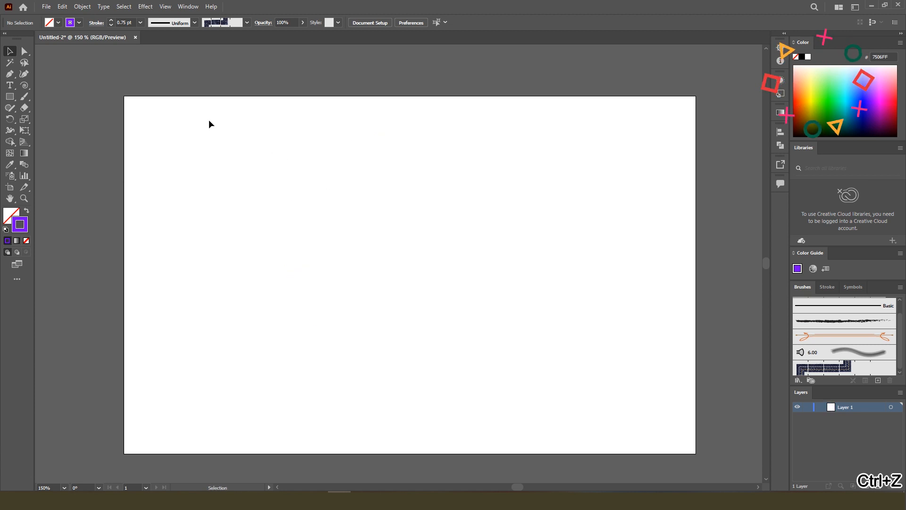
- Draw a single spiral about 2.42 in wide and 2.17 in tall, move it down and right to the artboard's center, and deselect it
left_click_drag(26, 84, 52, 104)
left_click_drag(377, 237, 436, 280)
left_click(9, 51)
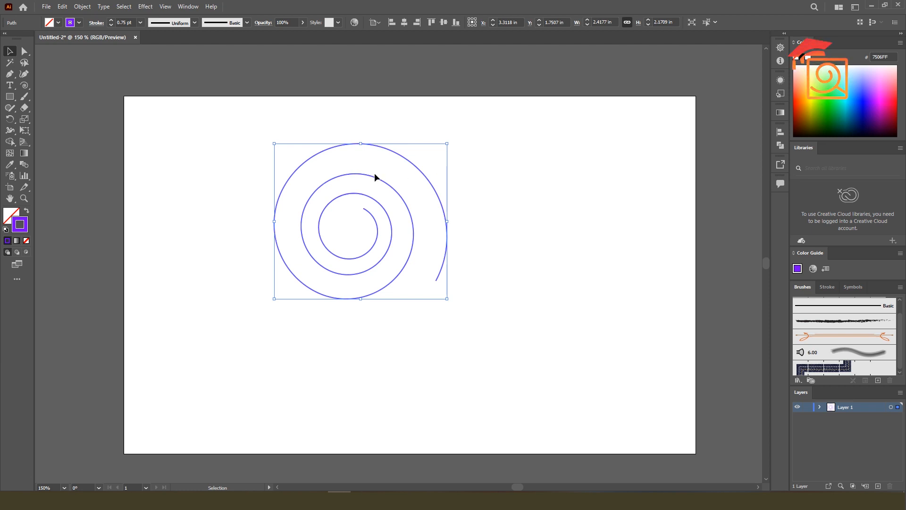
left_click_drag(408, 212, 433, 229)
left_click(515, 208)
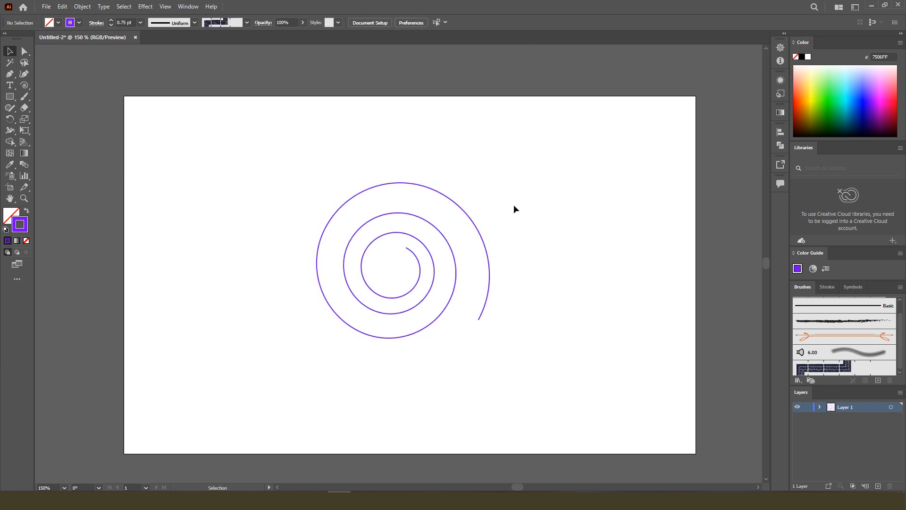